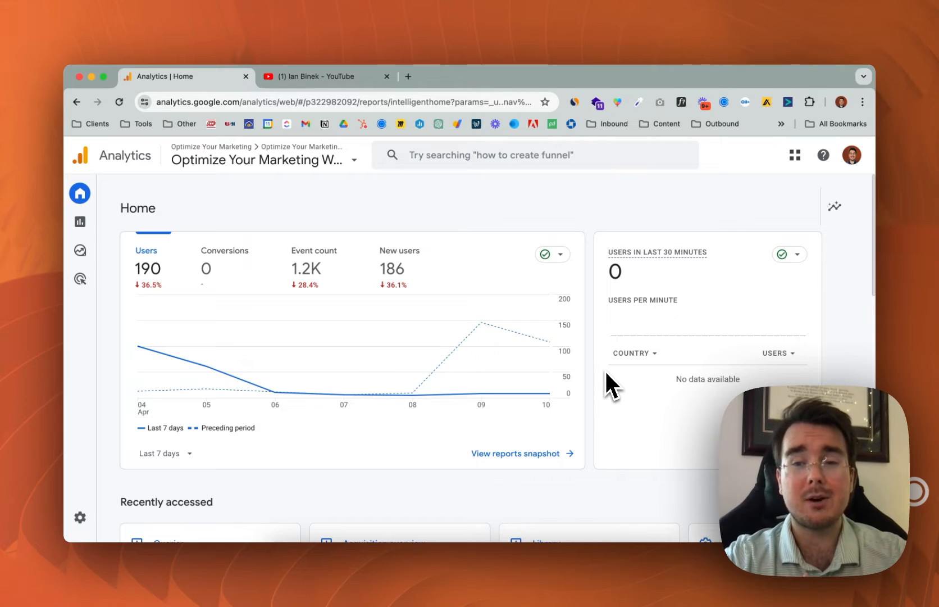
Step: View the YouTube channel page and return to the Analytics home page
click(340, 79)
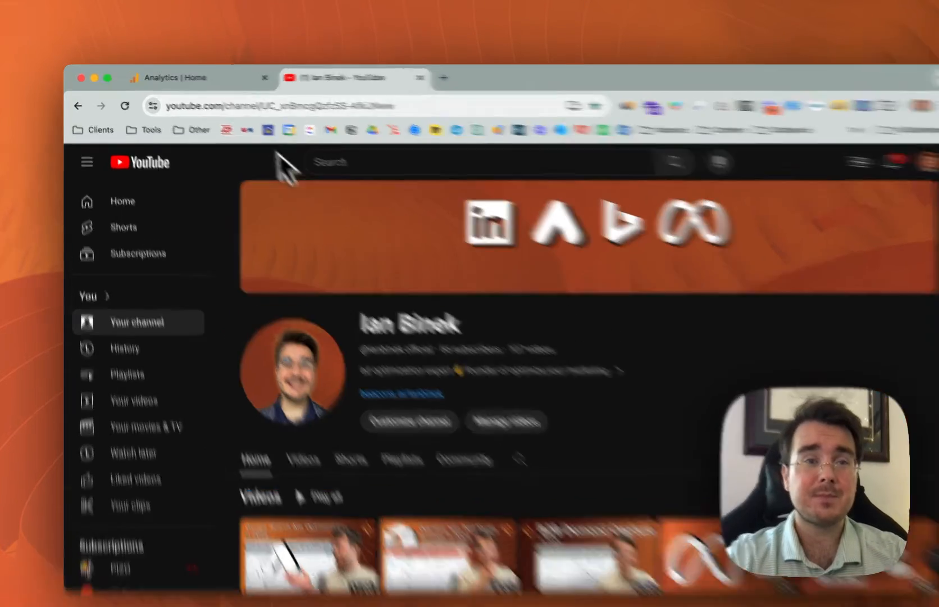
click(188, 77)
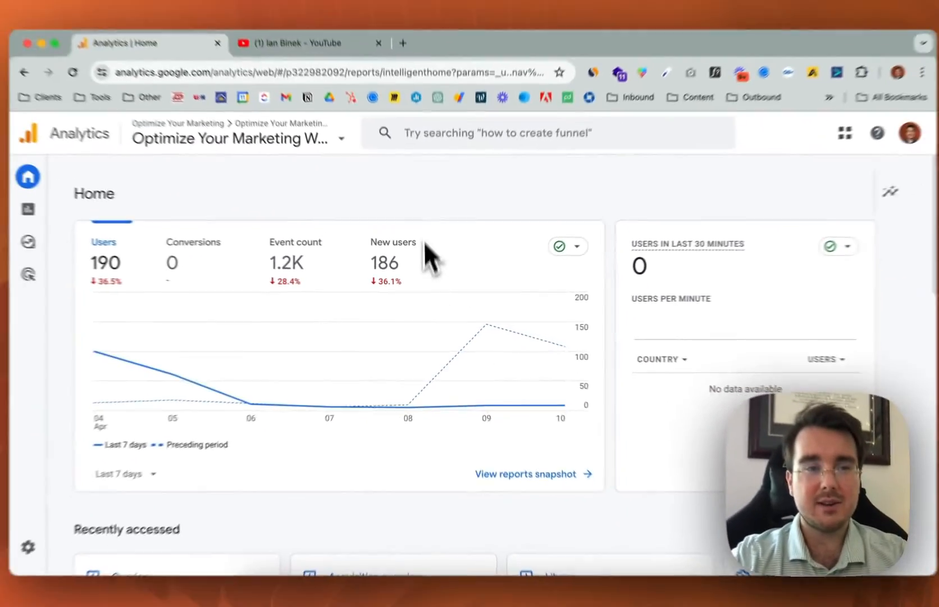
Step: Show the New users trend in the Home overview chart and view the metrics offered for that card
mouse_move(60, 195)
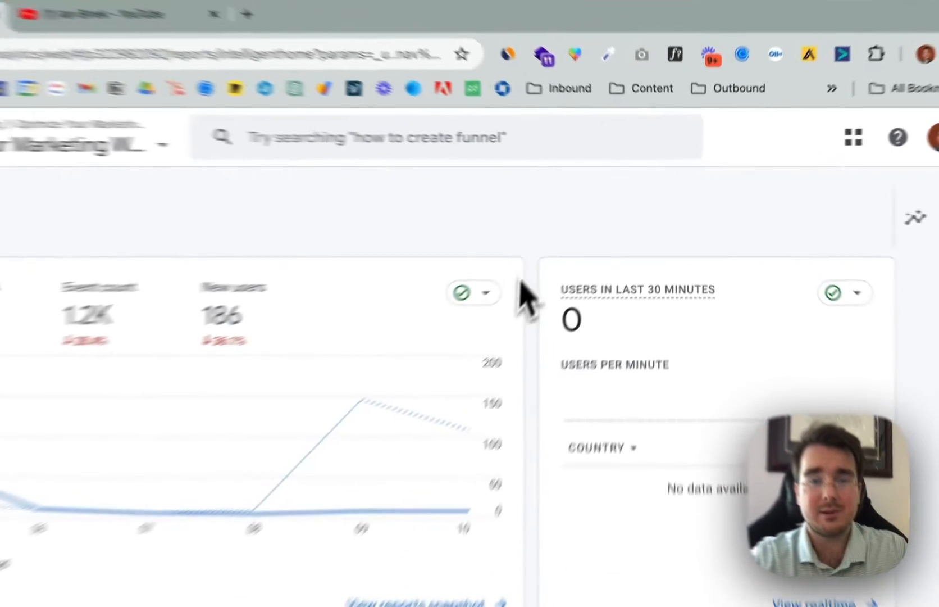
scroll(477, 359, down, 4)
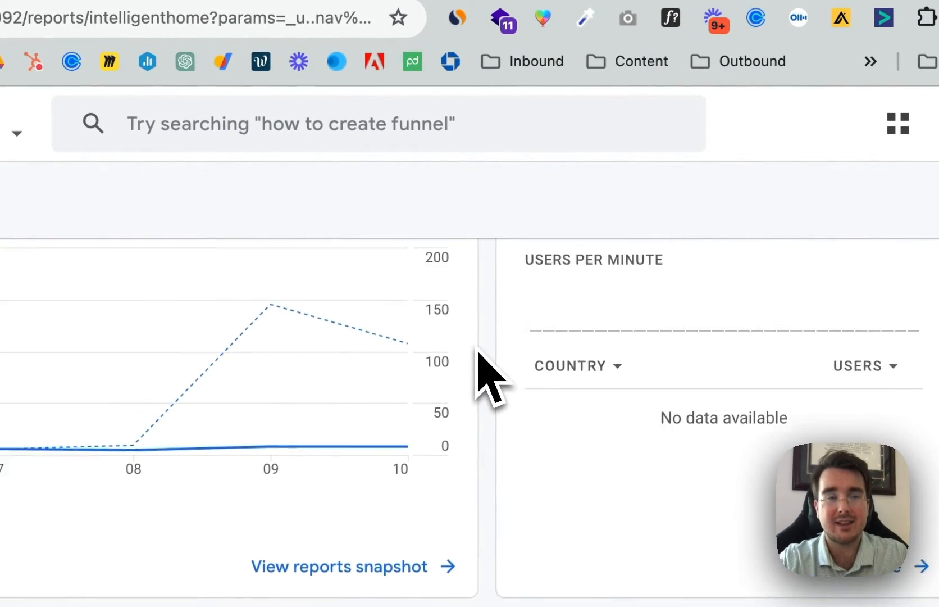
scroll(477, 359, up, 4)
scroll(478, 360, down, 1)
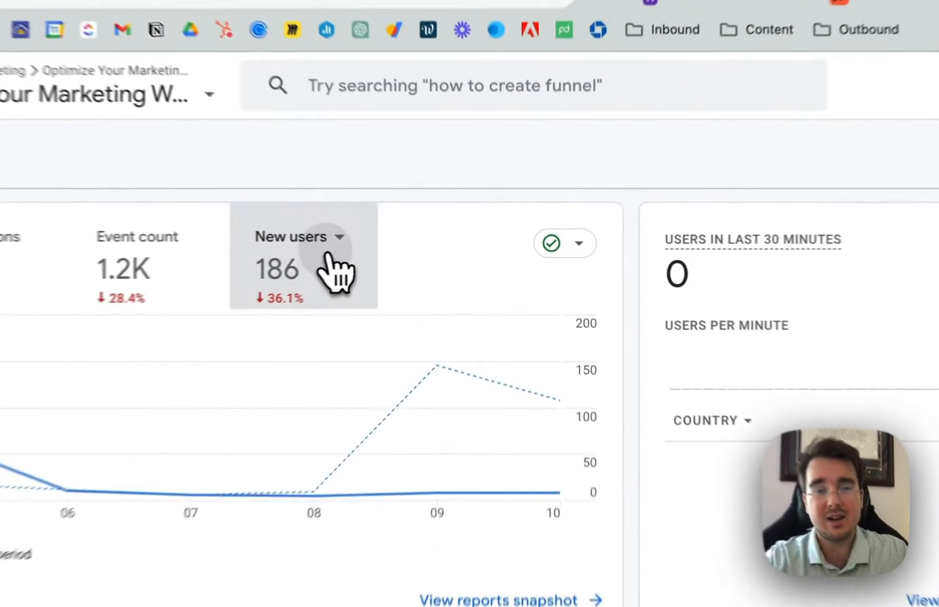
click(321, 256)
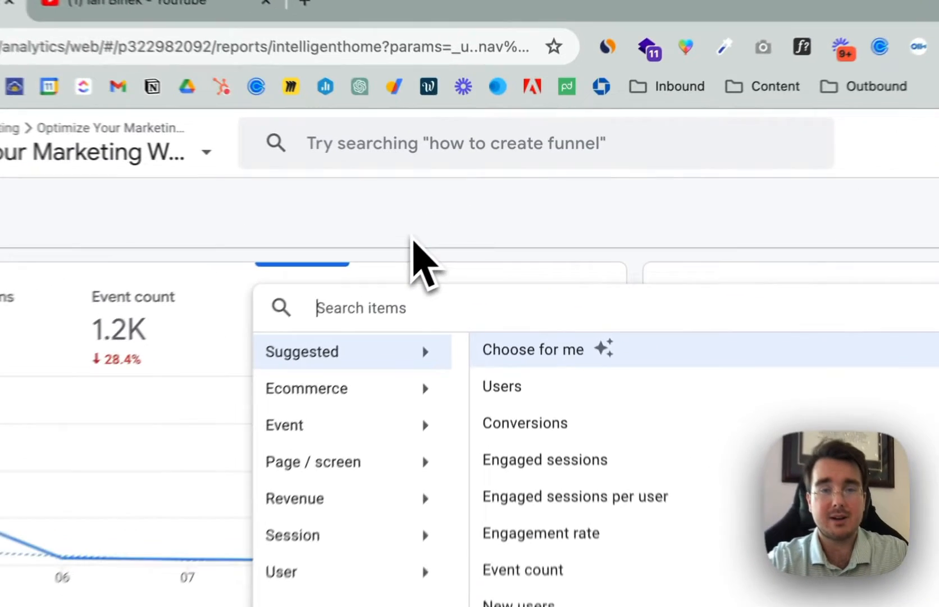
click(469, 206)
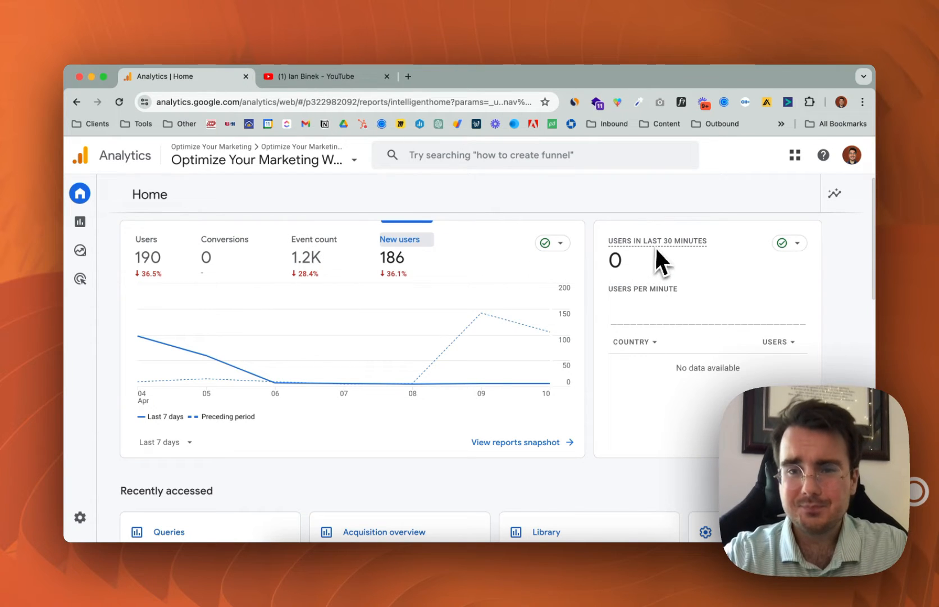
Step: Open the full Pages and screens report from the suggested card showing views by page title
scroll(712, 380, down, 5)
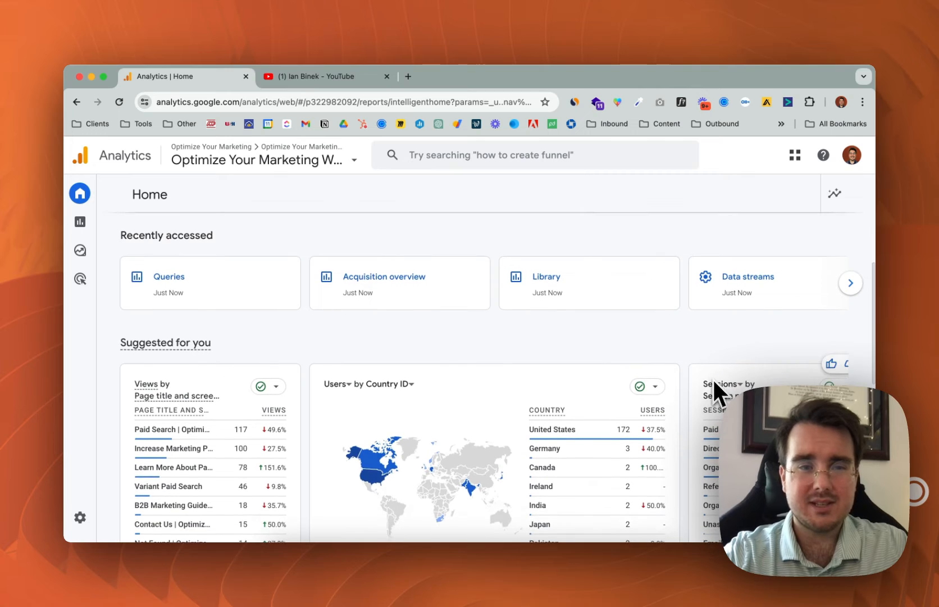
scroll(455, 359, down, 3)
scroll(453, 354, down, 2)
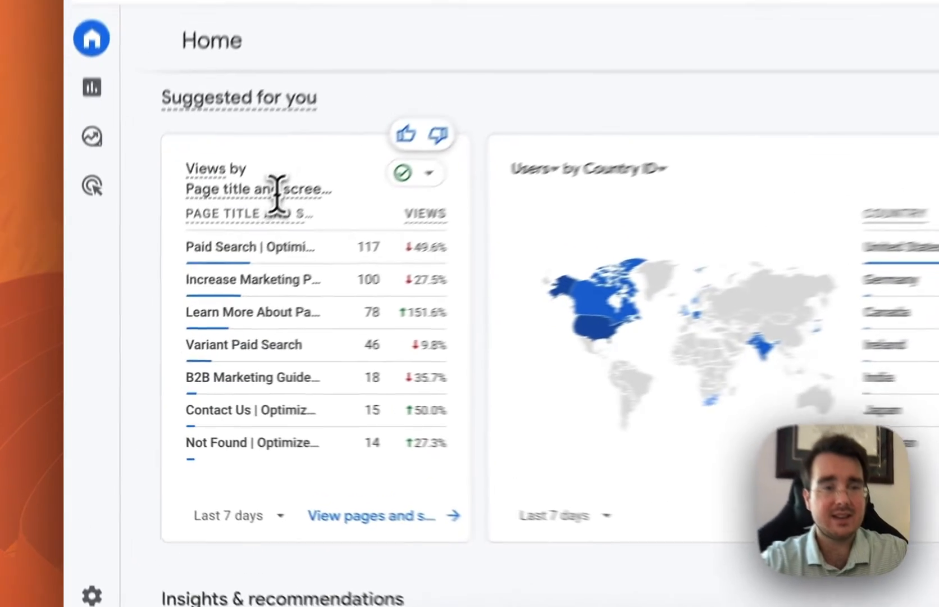
mouse_move(191, 281)
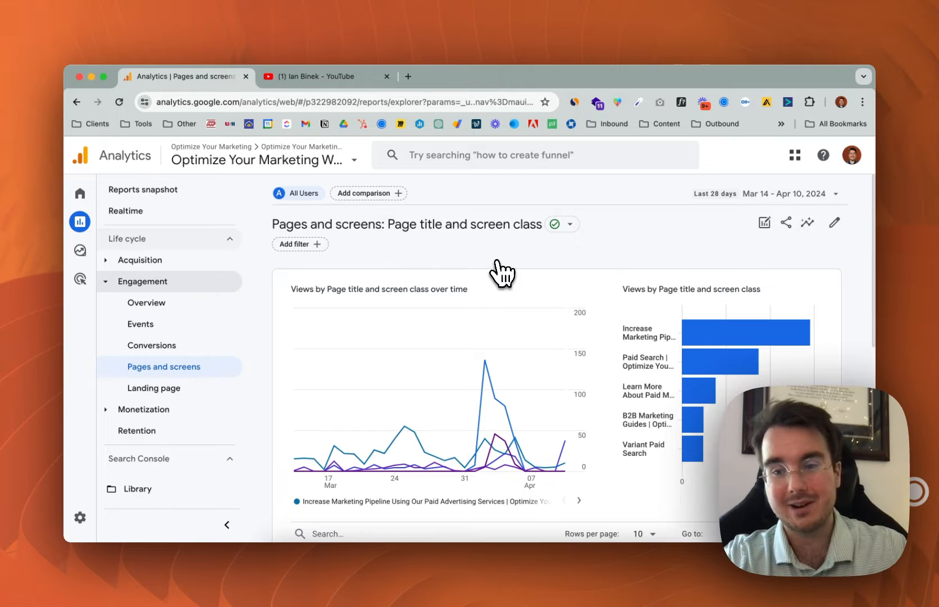
Step: Examine the views charts and the per-page metrics table in the Pages and screens report
scroll(502, 274, down, 5)
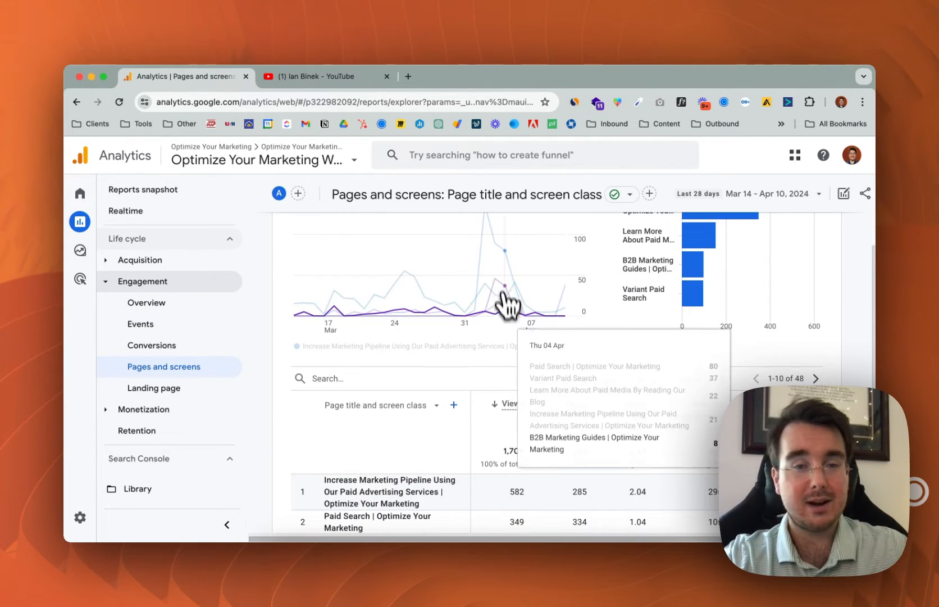
scroll(506, 402, down, 4)
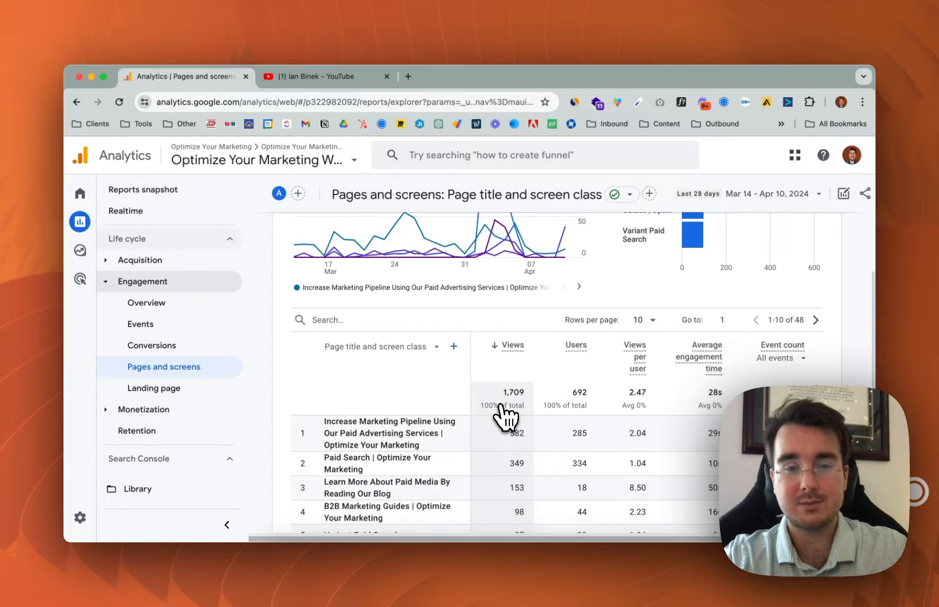
scroll(502, 406, up, 8)
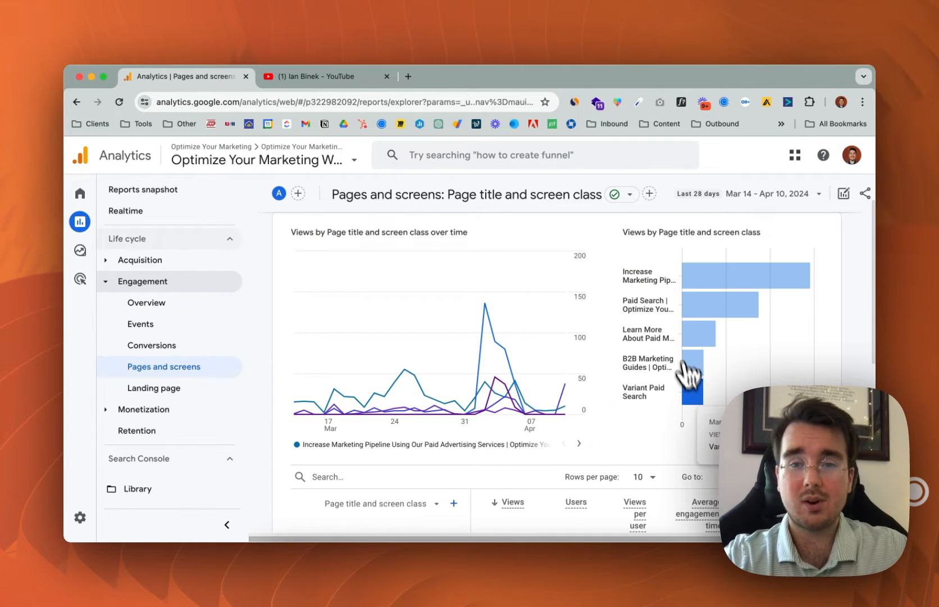
scroll(585, 397, down, 7)
scroll(573, 386, down, 1)
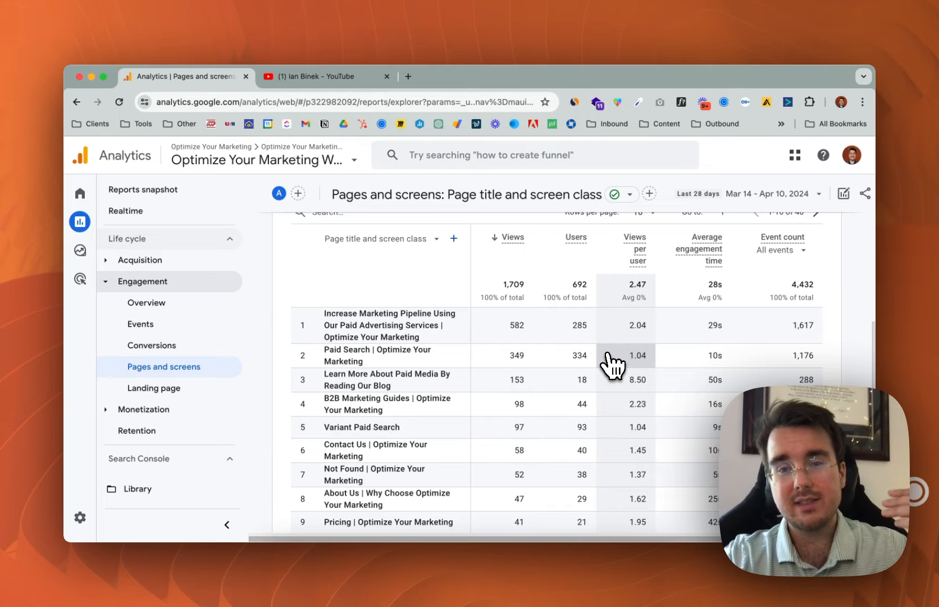
scroll(633, 329, up, 8)
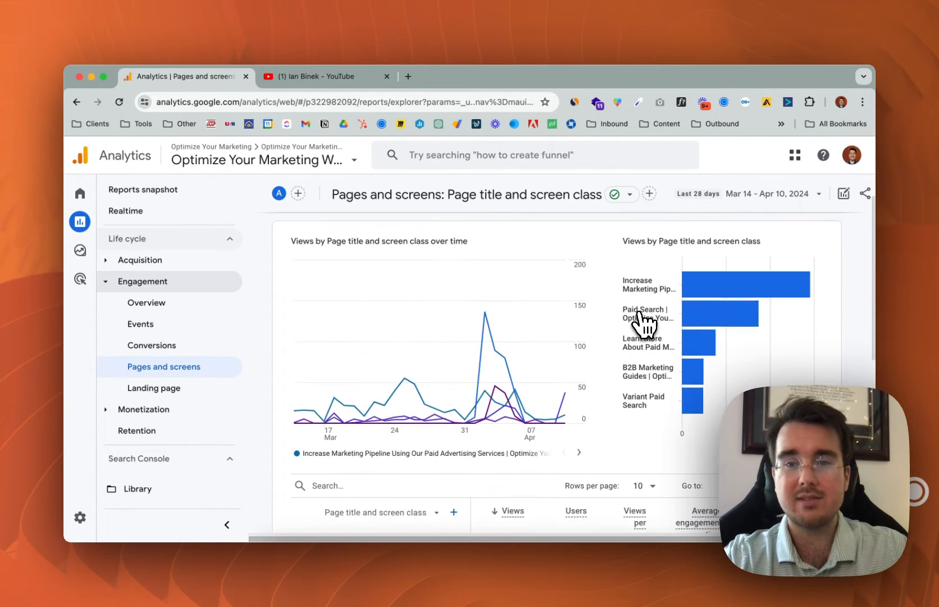
scroll(643, 323, up, 2)
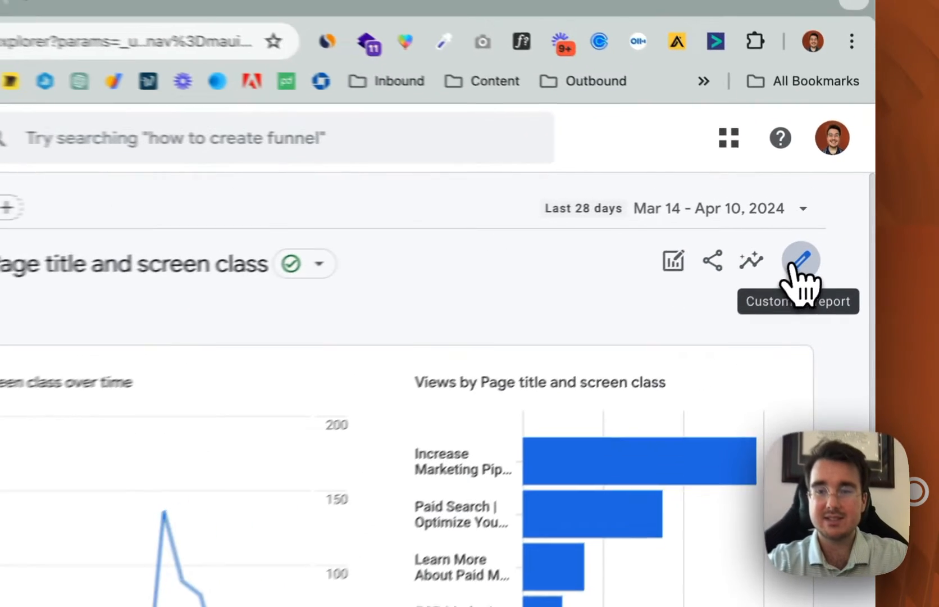
Step: Browse the dimensions that can be added when customizing the Pages and screens report, and return to the report without saving
click(798, 262)
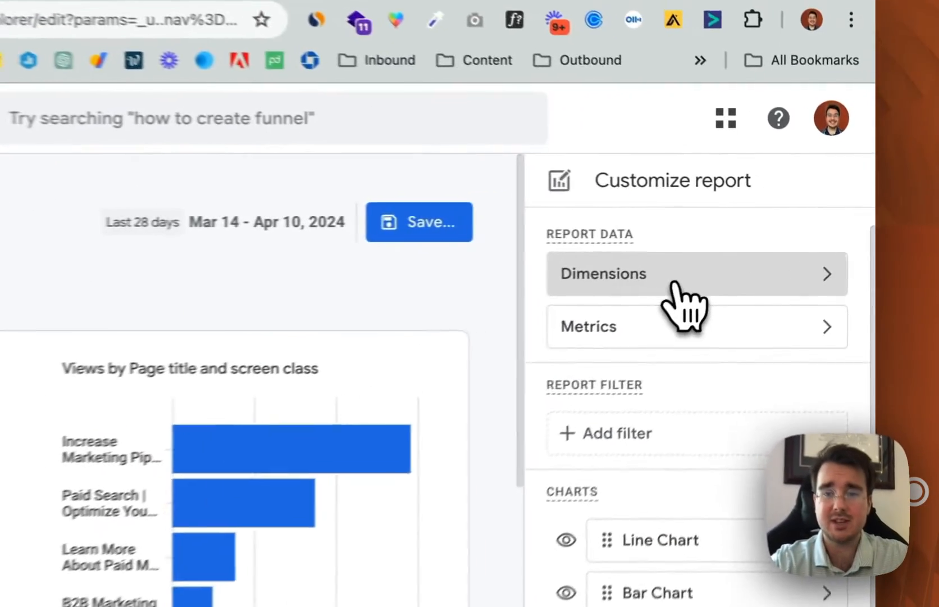
click(767, 243)
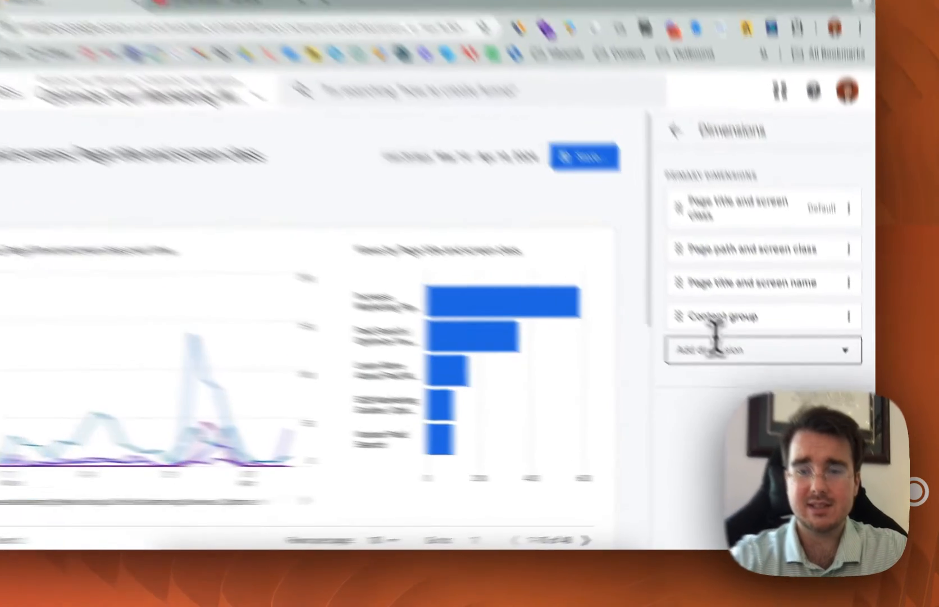
click(716, 340)
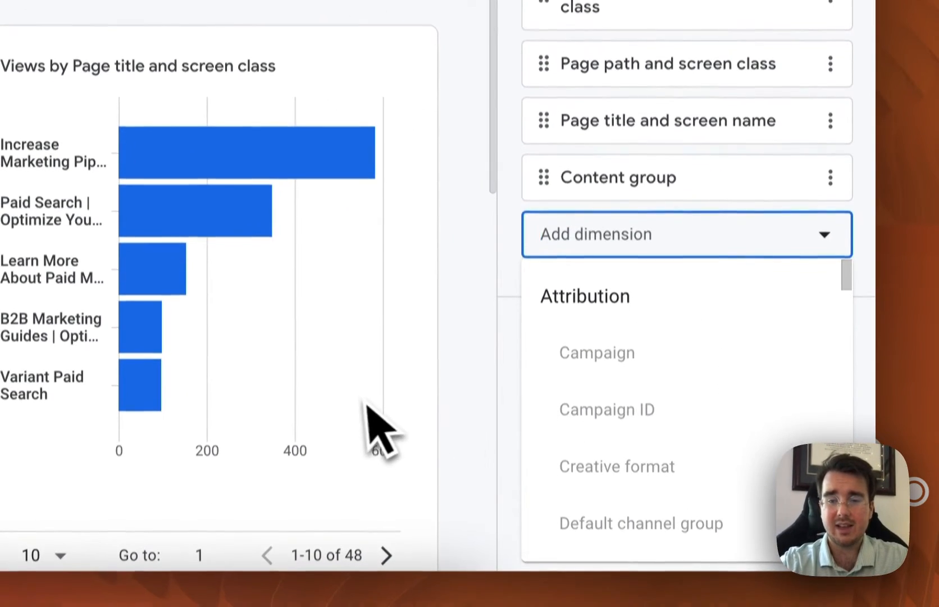
scroll(671, 430, down, 10)
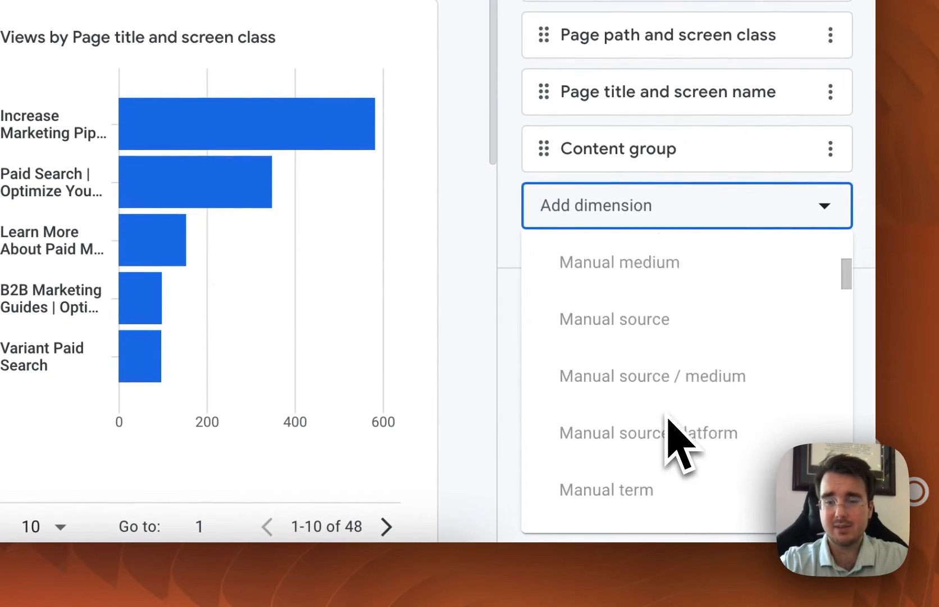
scroll(669, 419, down, 3)
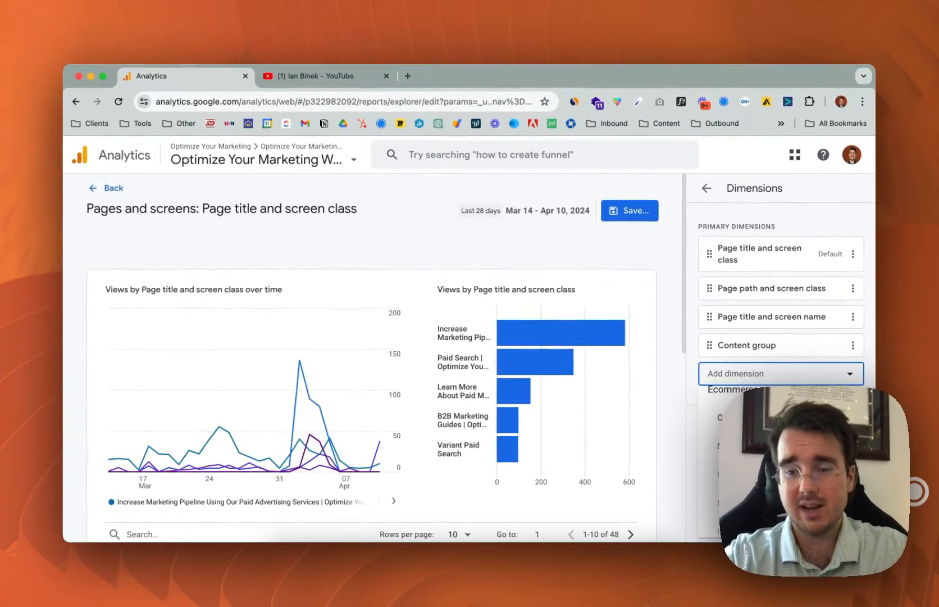
scroll(782, 449, down, 2)
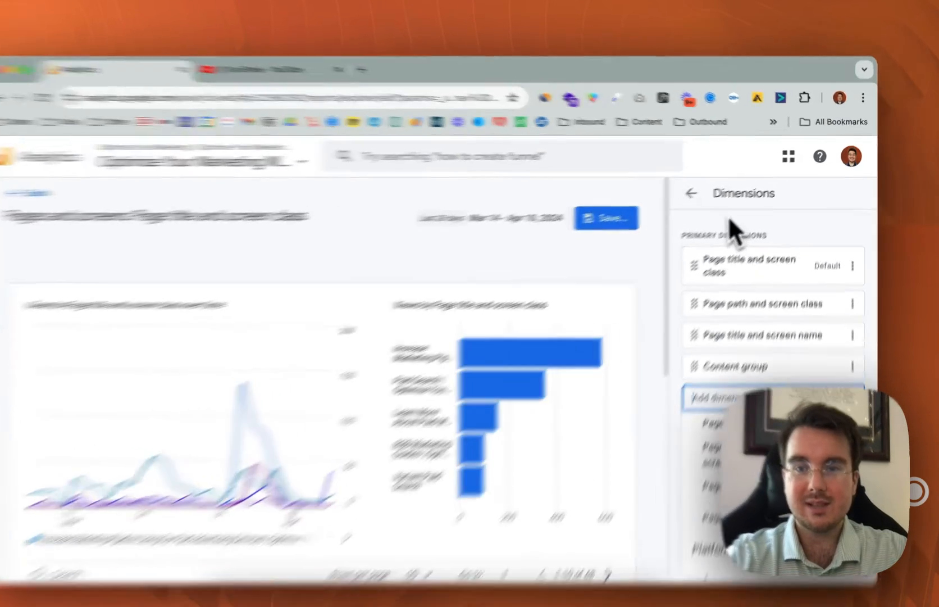
click(707, 188)
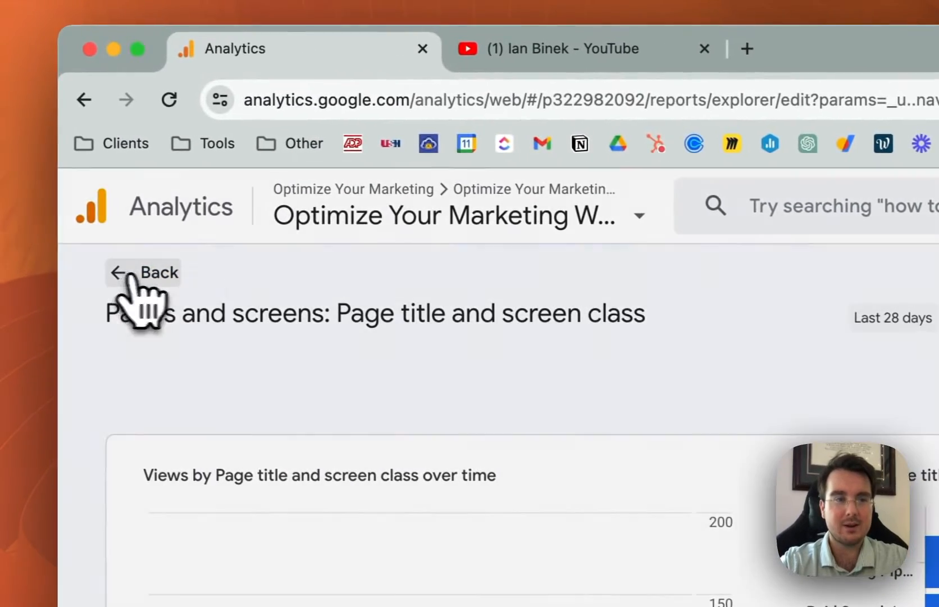
click(130, 275)
click(472, 458)
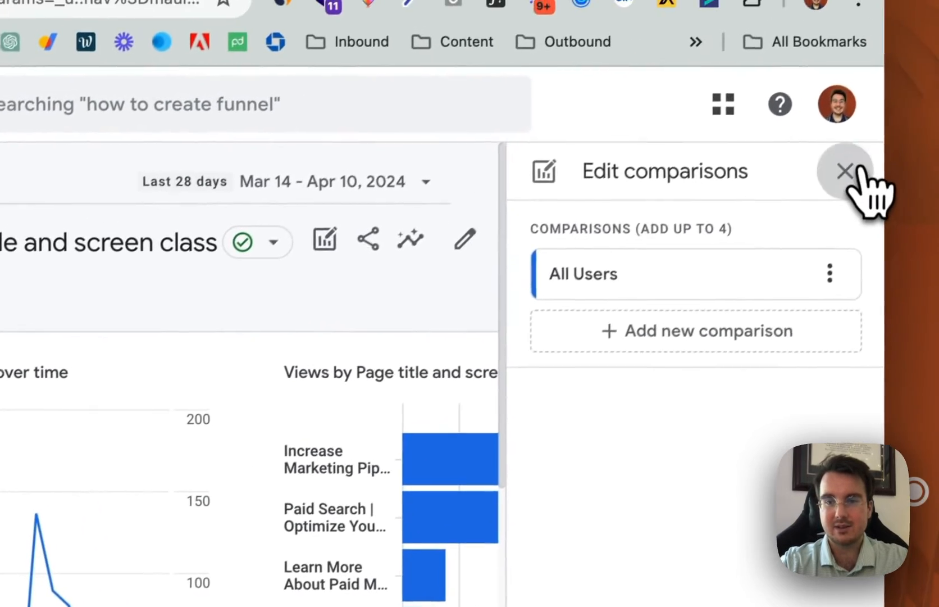
click(857, 169)
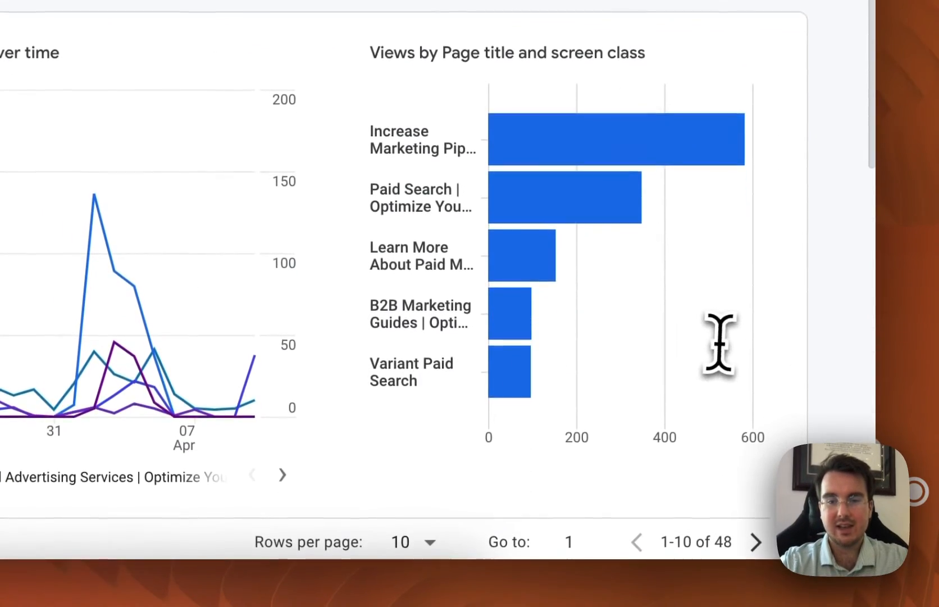
Step: Add Session source as a secondary dimension to the Pages and screens table
scroll(65, 393, down, 5)
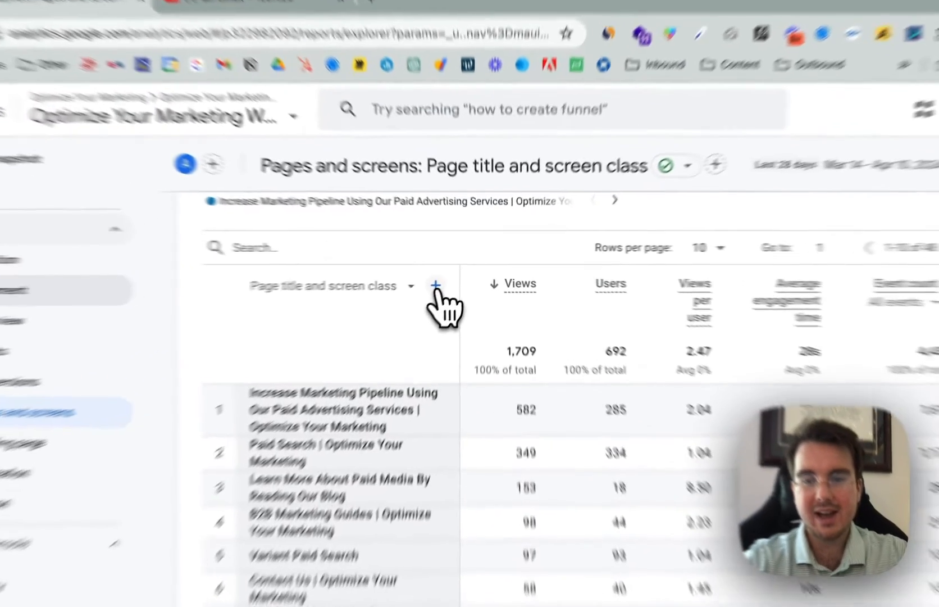
click(453, 279)
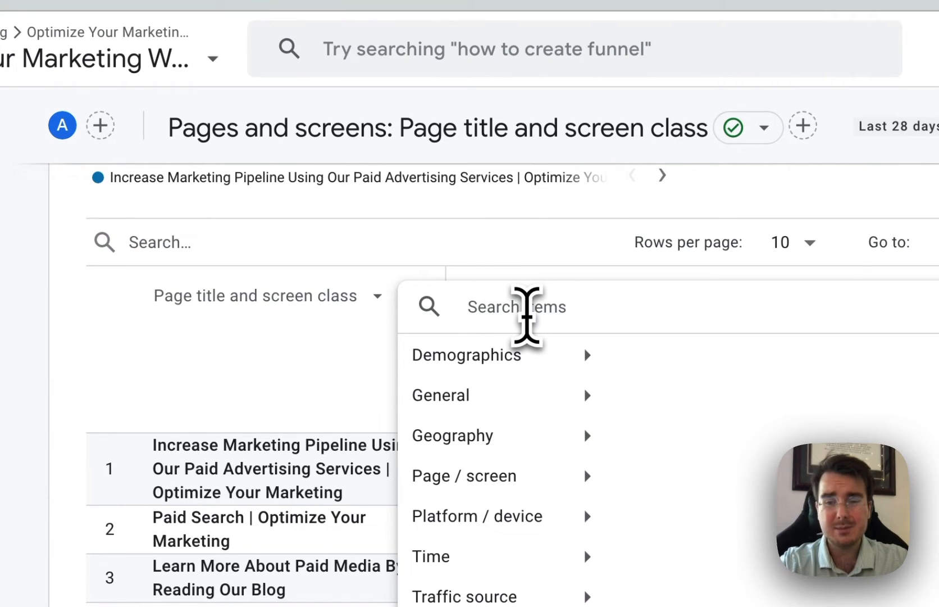
text(source)
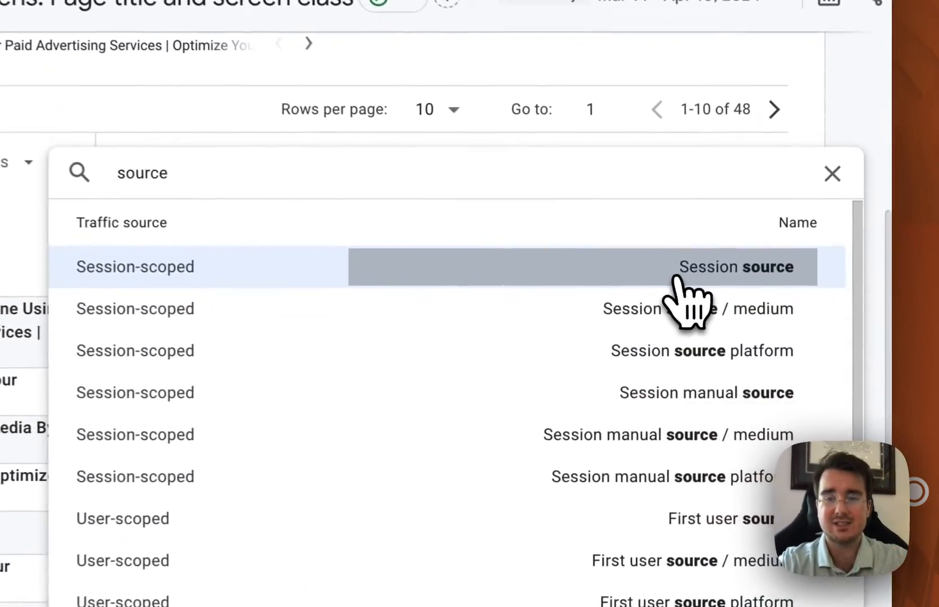
click(678, 277)
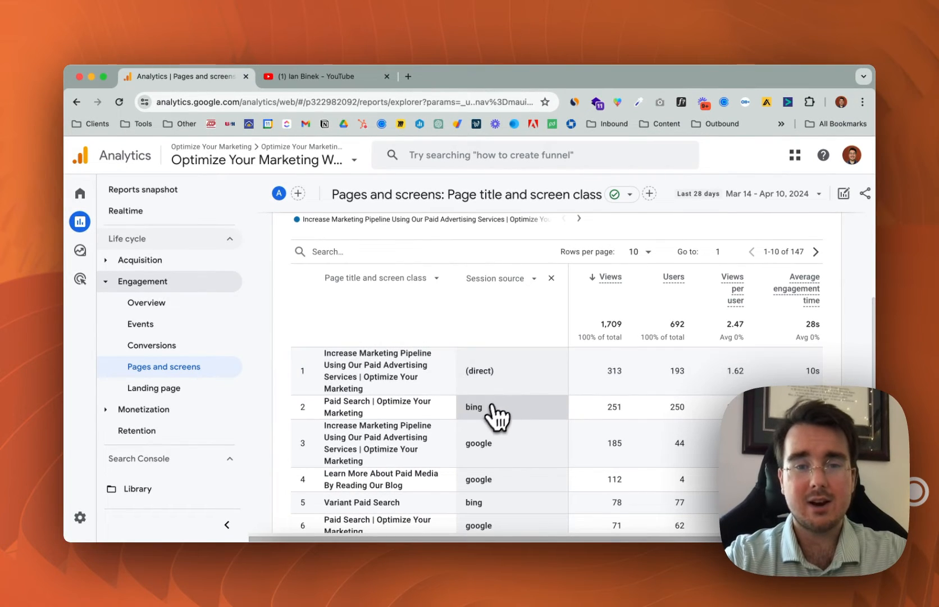
Step: Examine which session sources bring views to each page in the table
scroll(488, 415, down, 2)
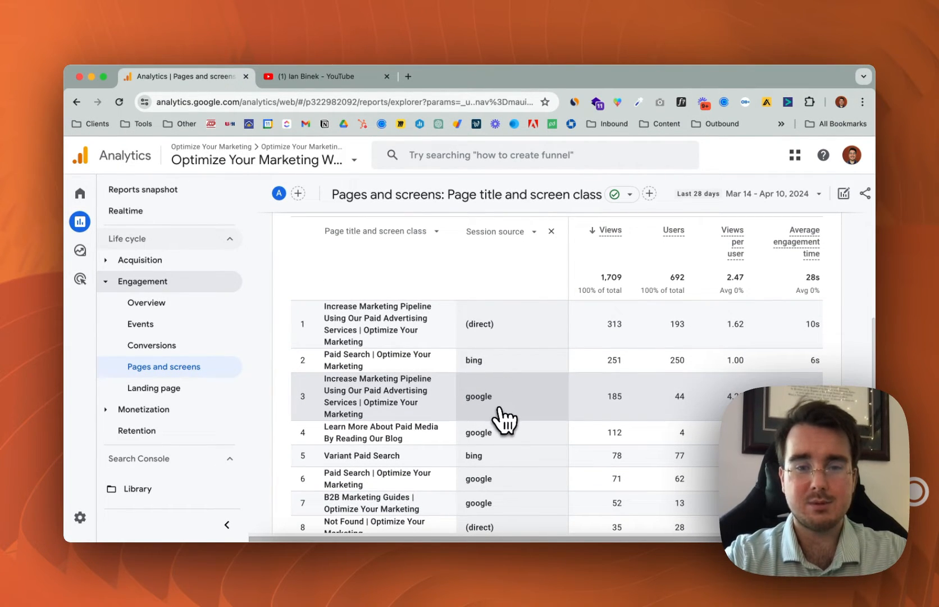
scroll(509, 415, down, 4)
scroll(517, 427, up, 3)
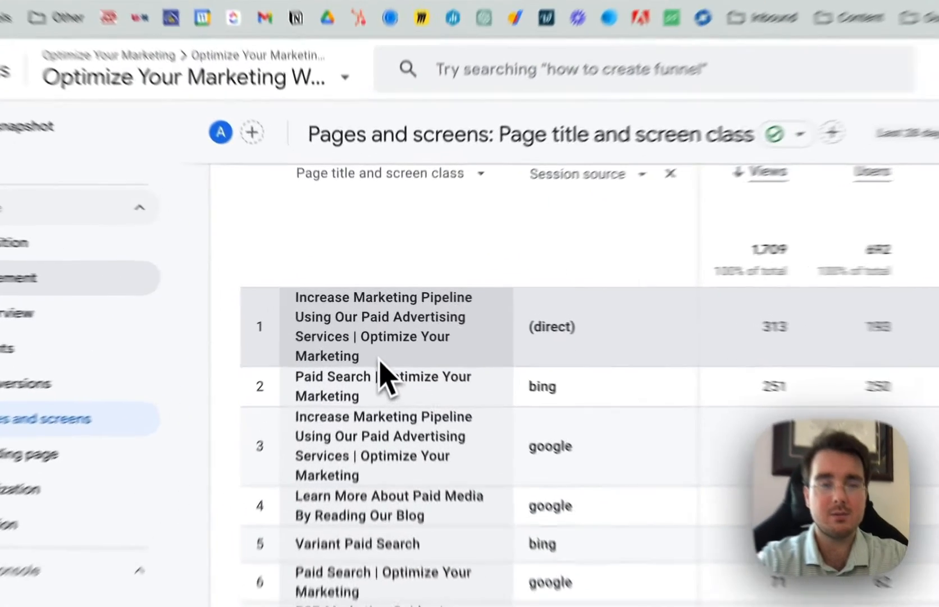
drag(374, 332, 326, 294)
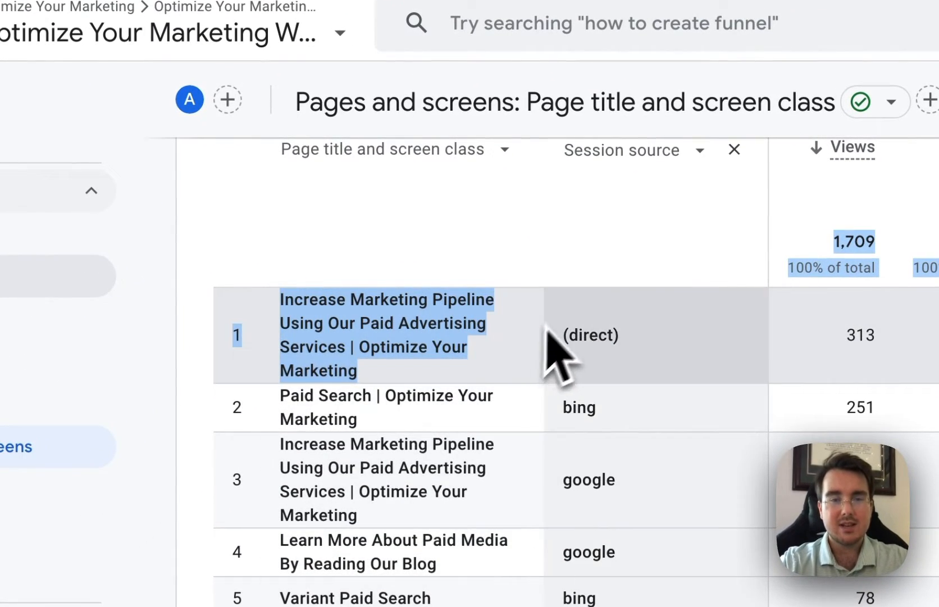
click(559, 263)
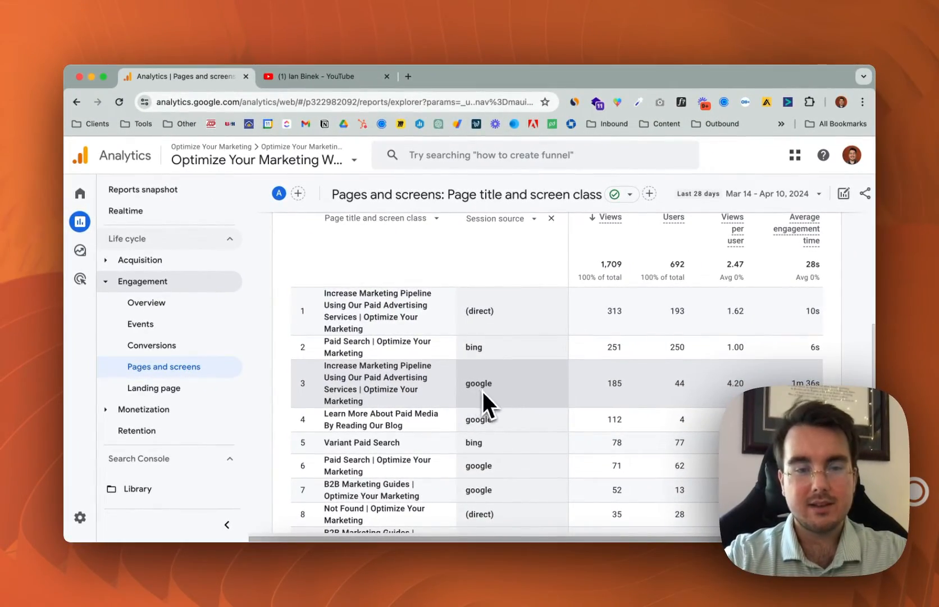
scroll(502, 393, down, 3)
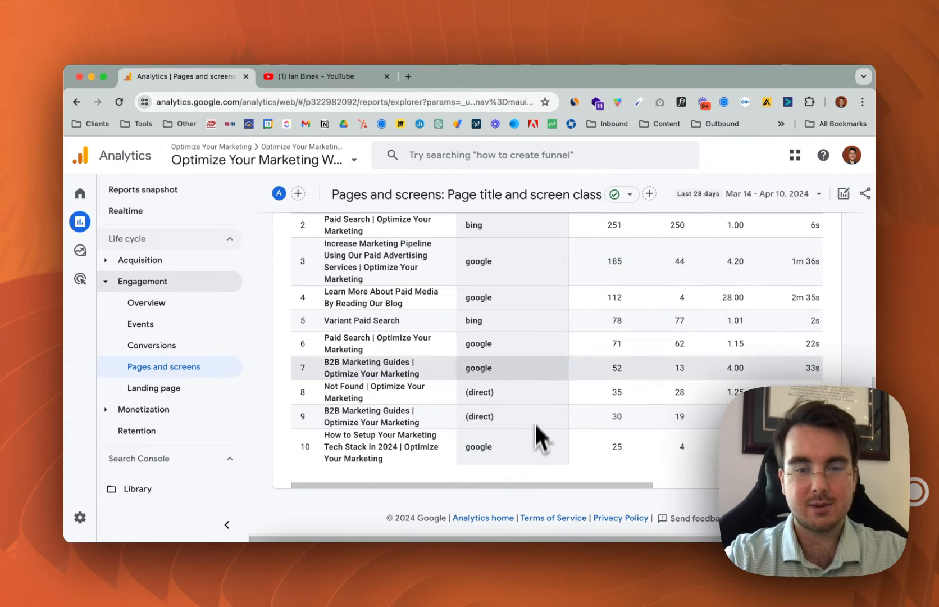
scroll(510, 298, up, 3)
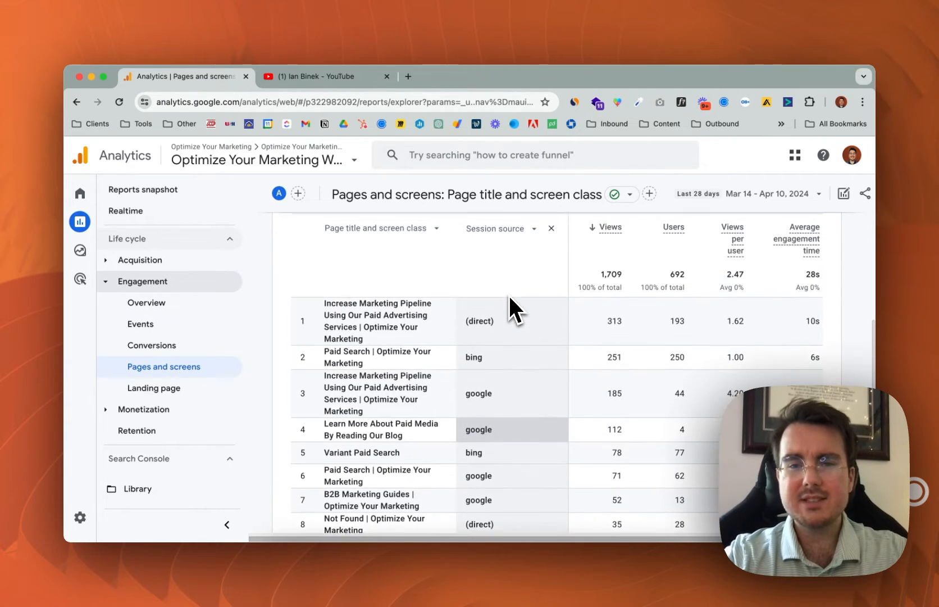
Step: Filter the Pages and screens table to rows matching "google"
scroll(510, 301, up, 3)
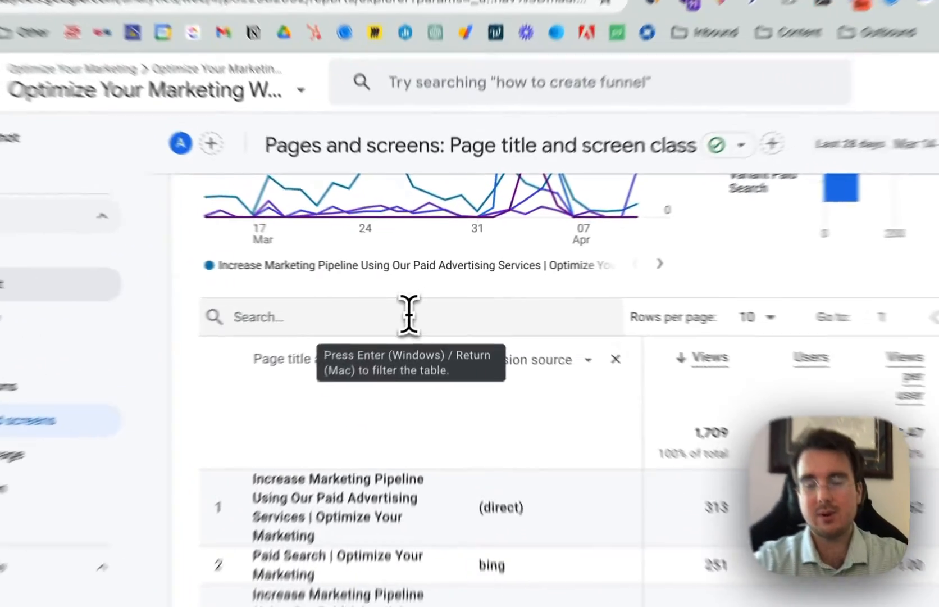
click(422, 301)
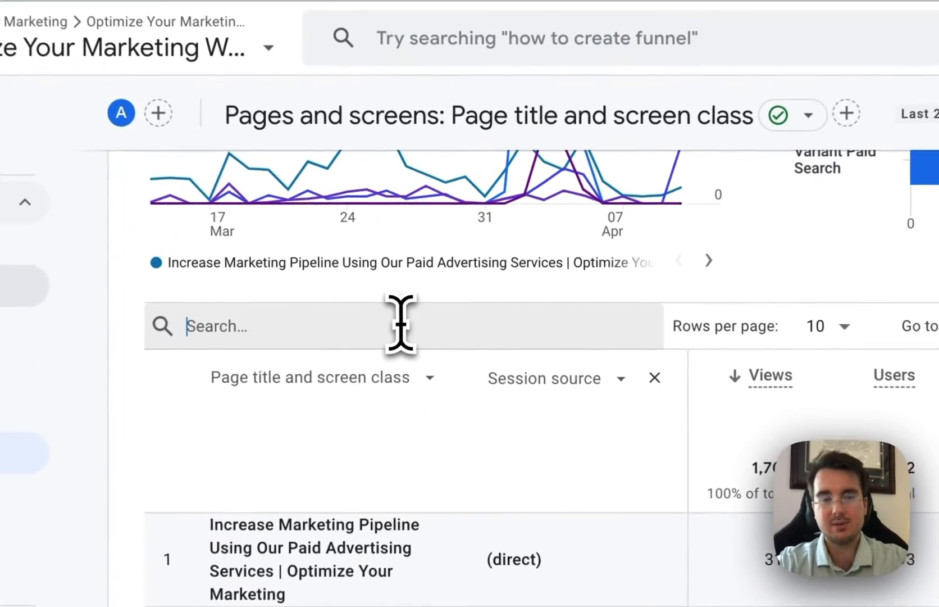
text(google)
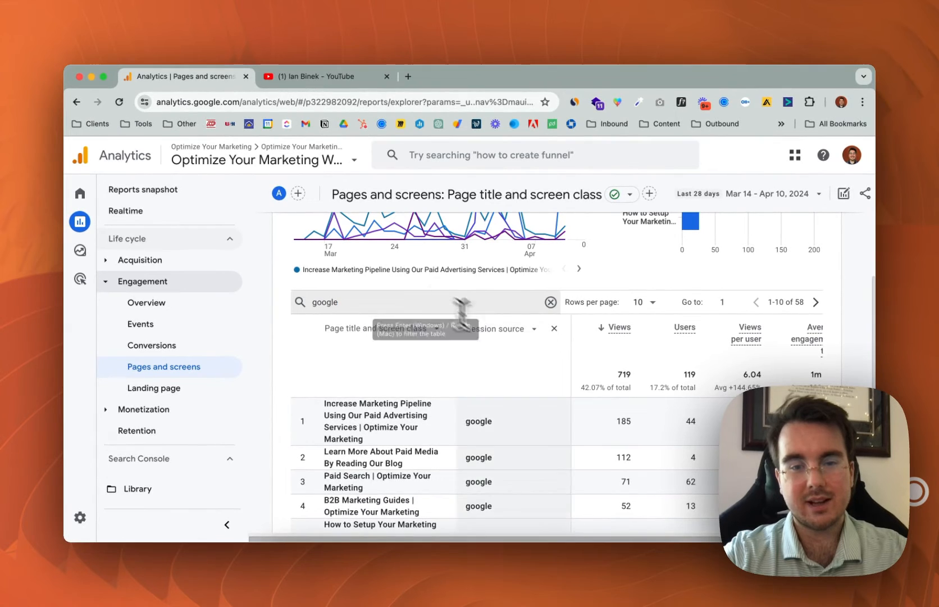
Step: Examine the google-filtered page rows and the views charts above the table
scroll(508, 407, down, 3)
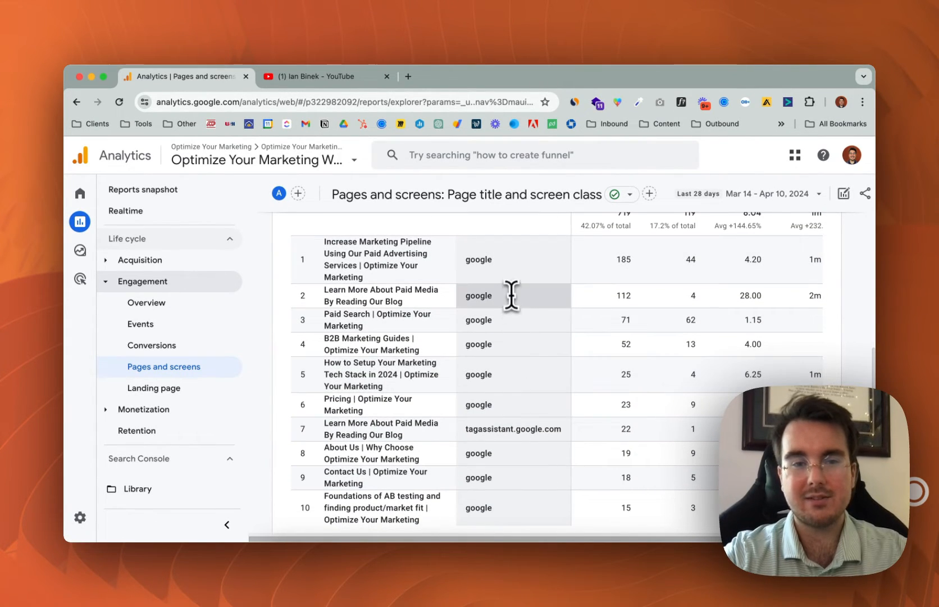
scroll(531, 365, up, 1)
scroll(531, 337, up, 3)
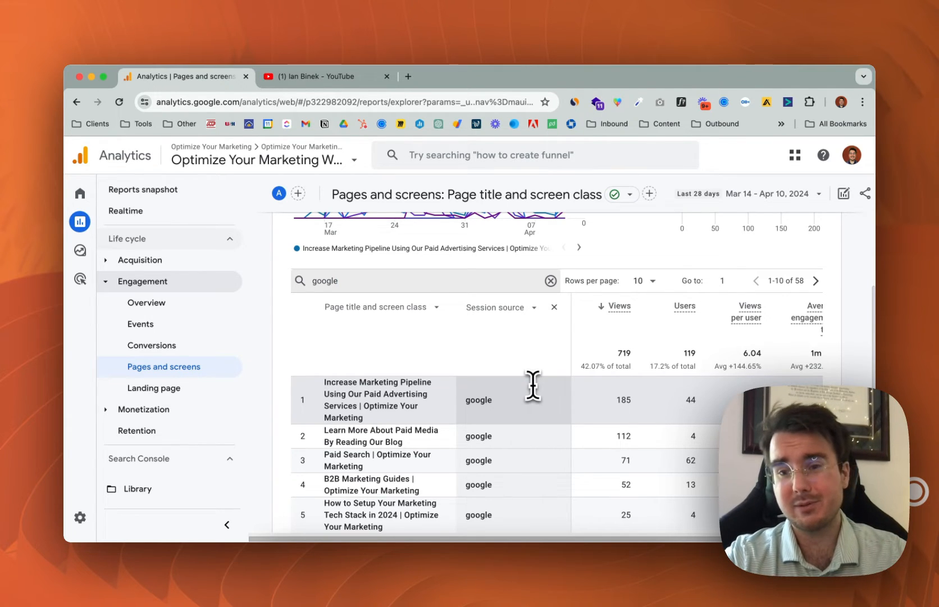
scroll(526, 312, up, 1)
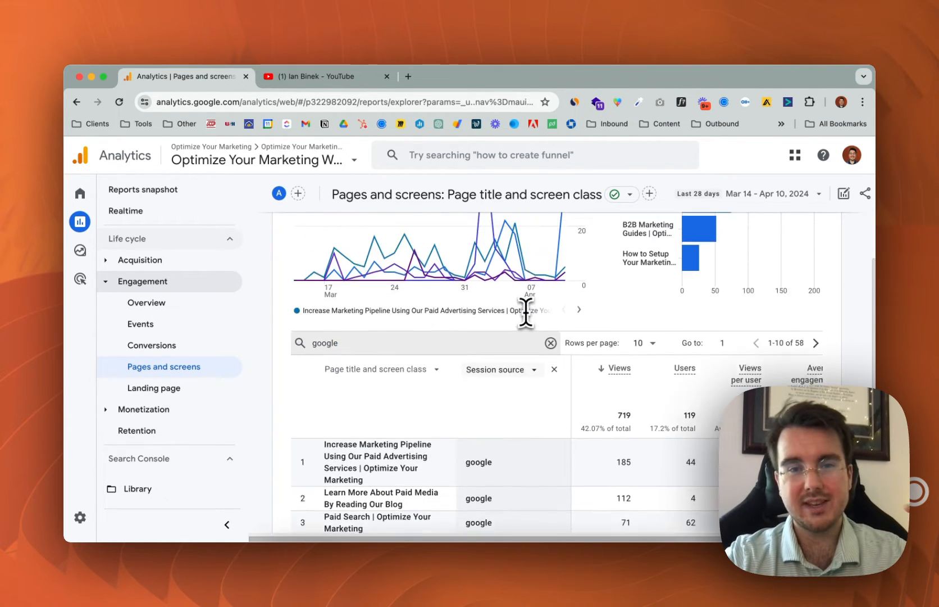
scroll(526, 312, up, 3)
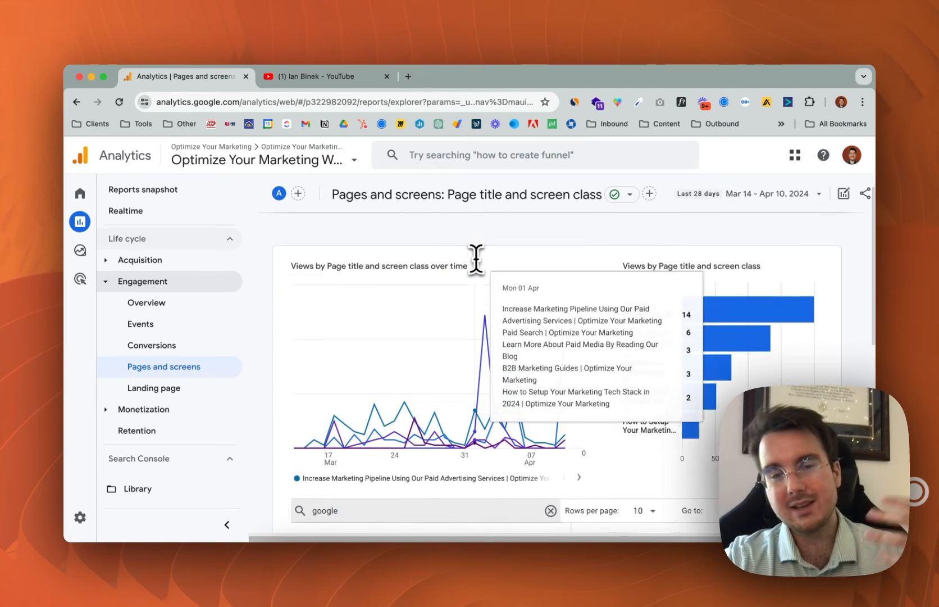
scroll(477, 258, up, 1)
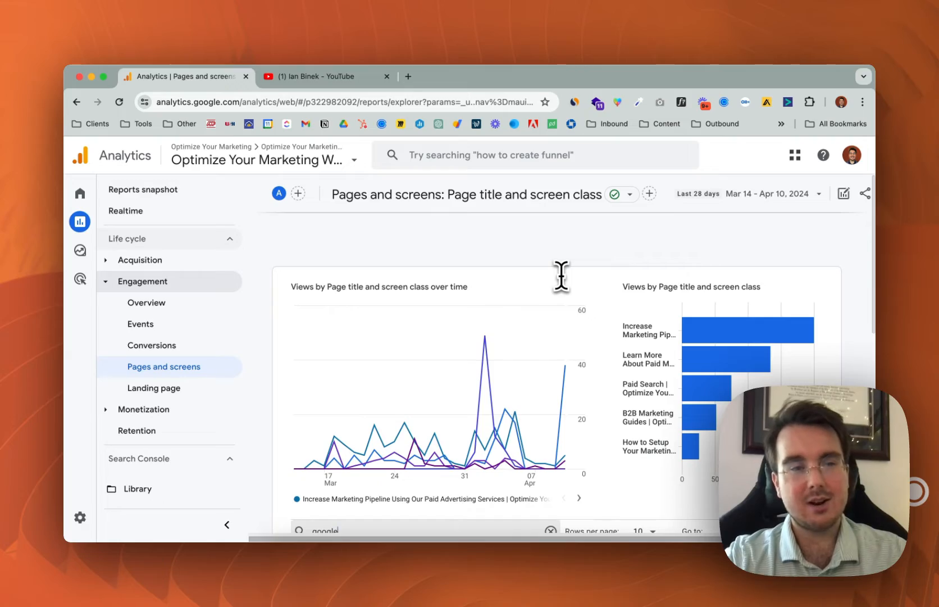
Step: Go to Home and review the recently accessed reports and the suggested cards for pages, countries and session channels
mouse_move(93, 199)
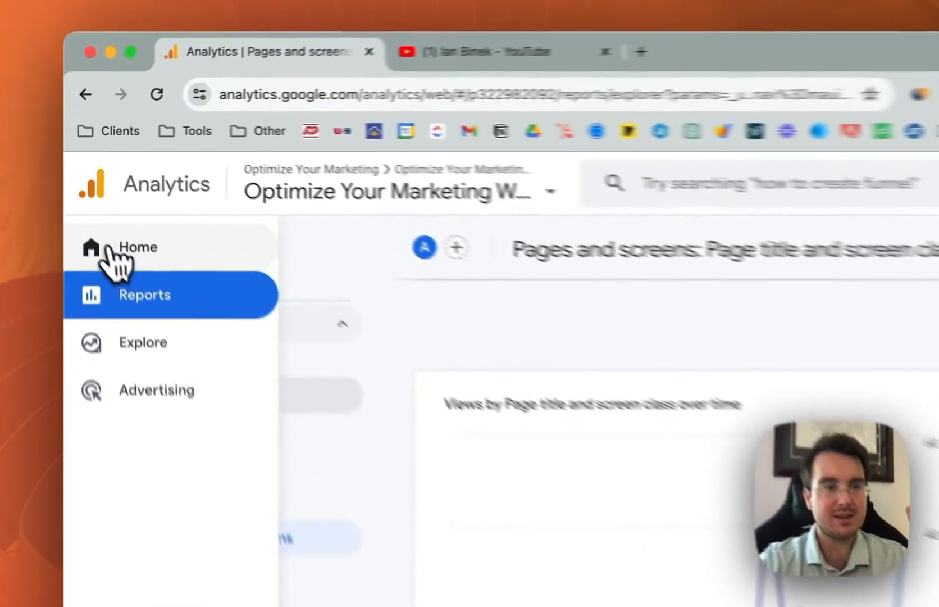
click(109, 249)
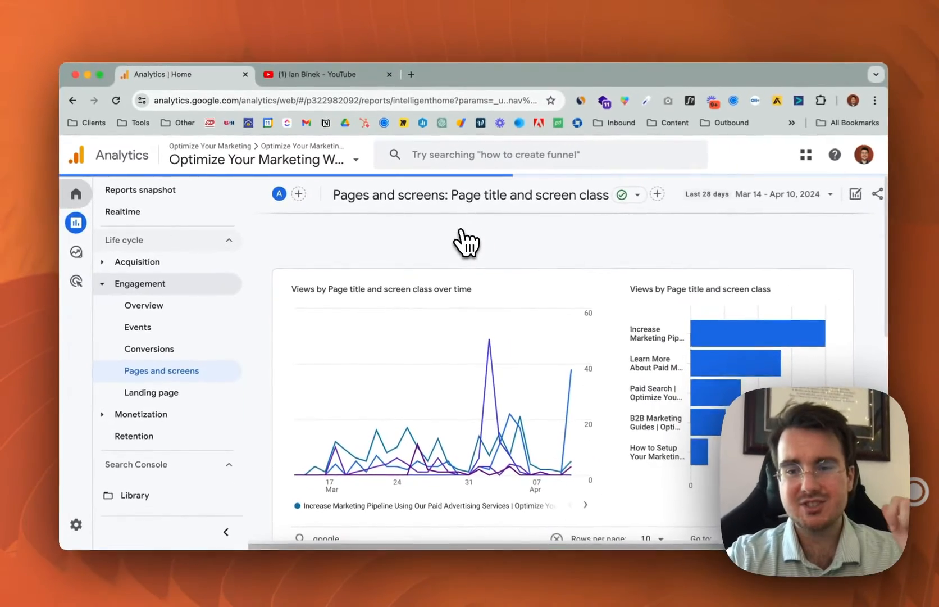
scroll(528, 373, down, 5)
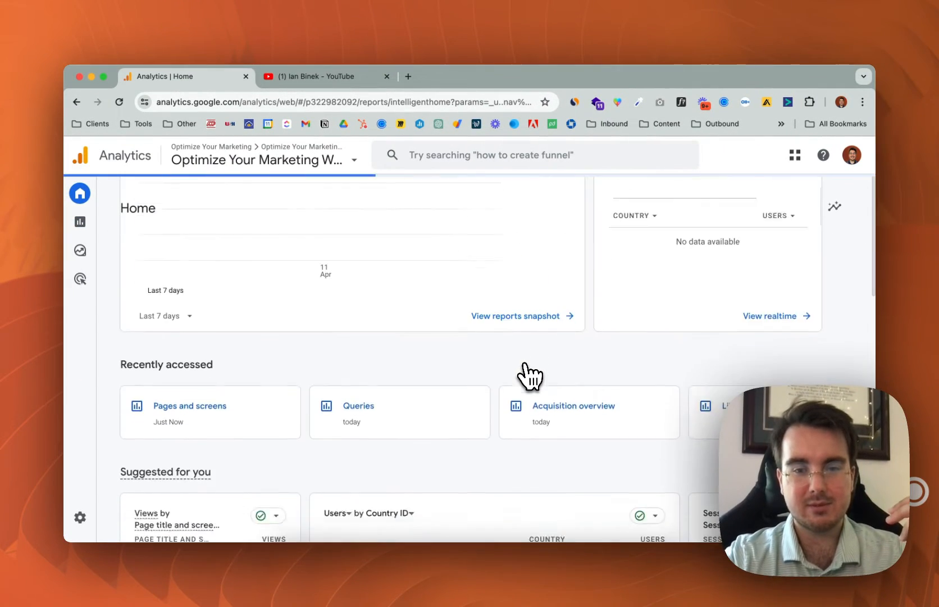
scroll(528, 373, down, 3)
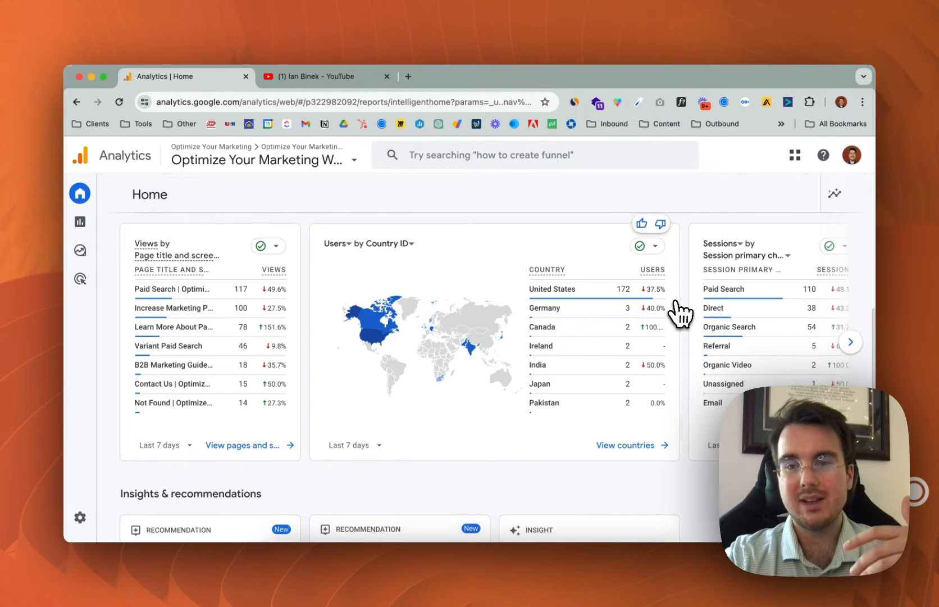
scroll(681, 314, down, 3)
scroll(756, 314, up, 2)
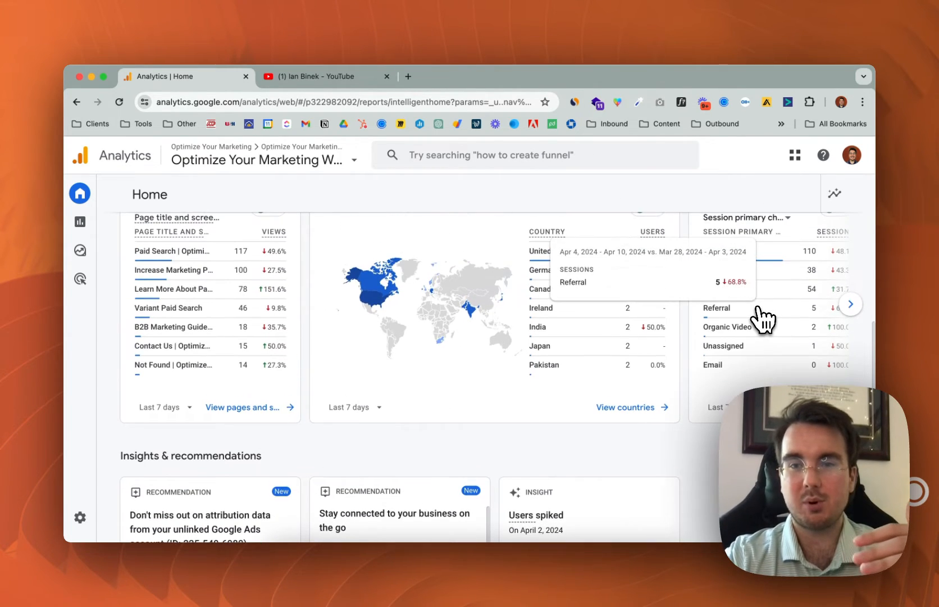
Step: Review the Insights & recommendations cards on Home and open the full list of insights
scroll(579, 422, down, 5)
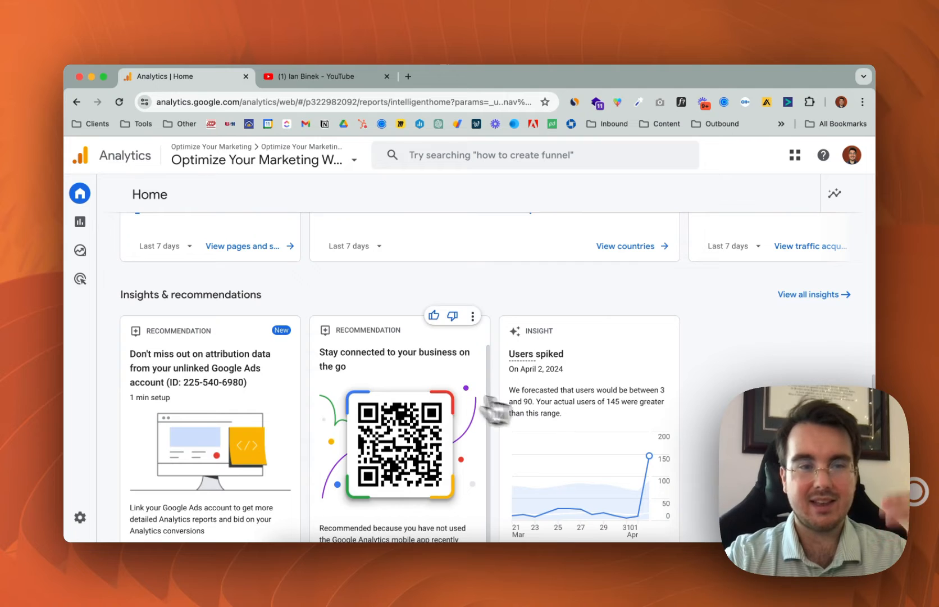
scroll(427, 393, down, 5)
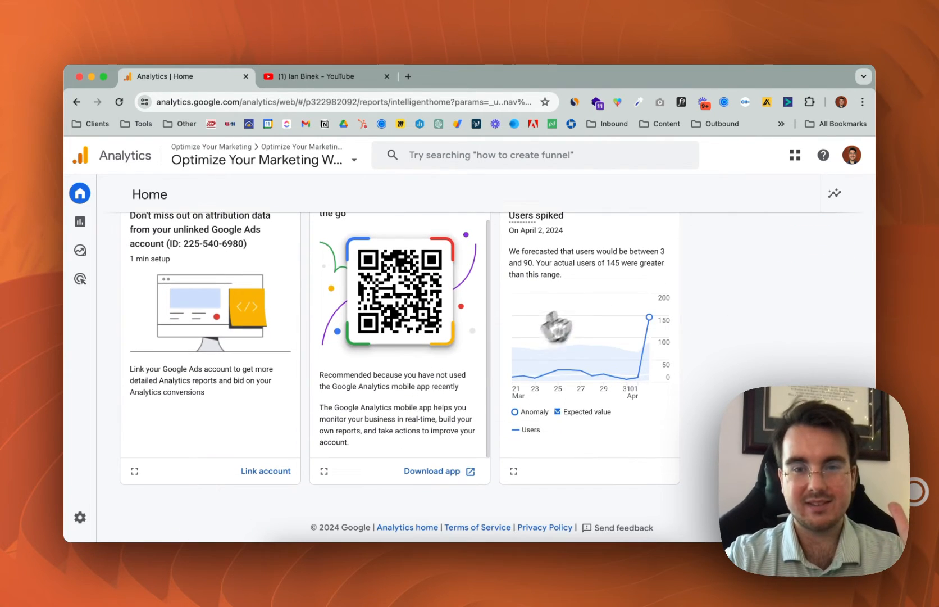
scroll(556, 326, up, 3)
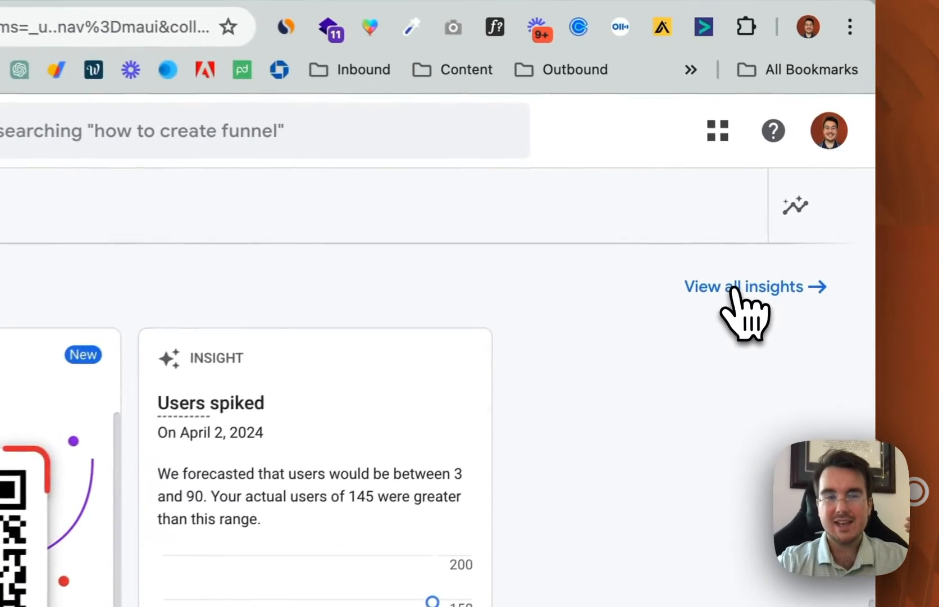
click(762, 269)
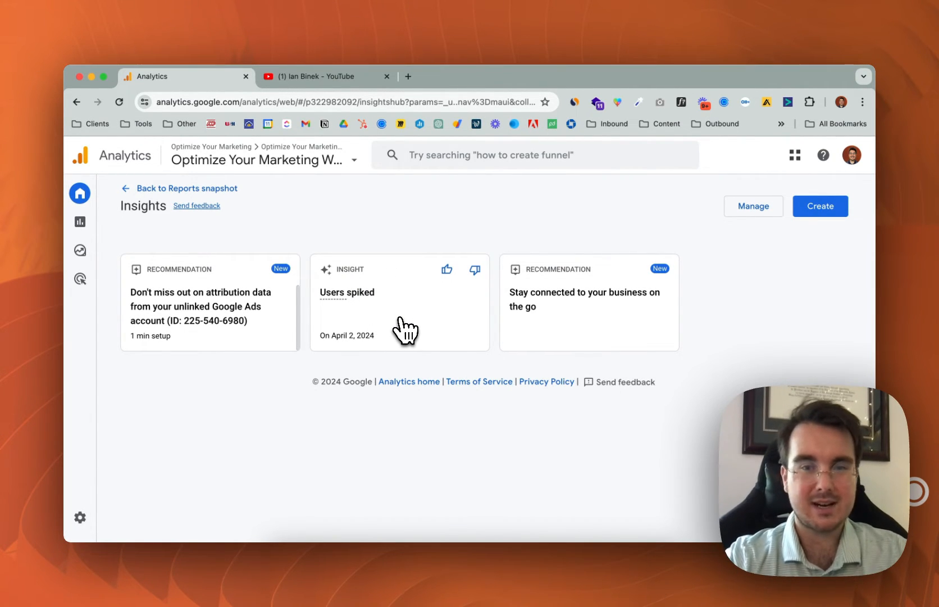
Step: Open the Reports snapshot and examine the users trend, the insights and the new users by channel group
mouse_move(92, 224)
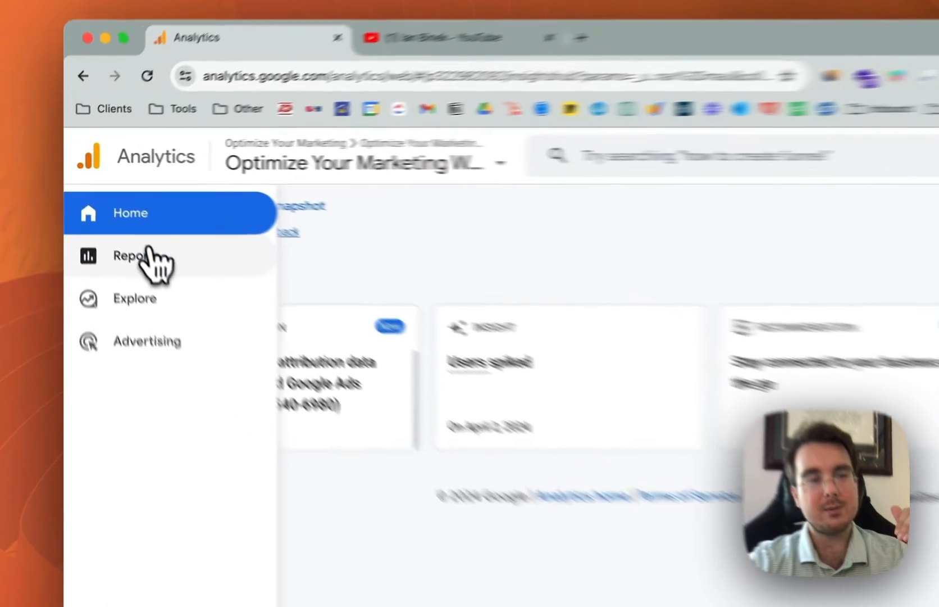
click(126, 224)
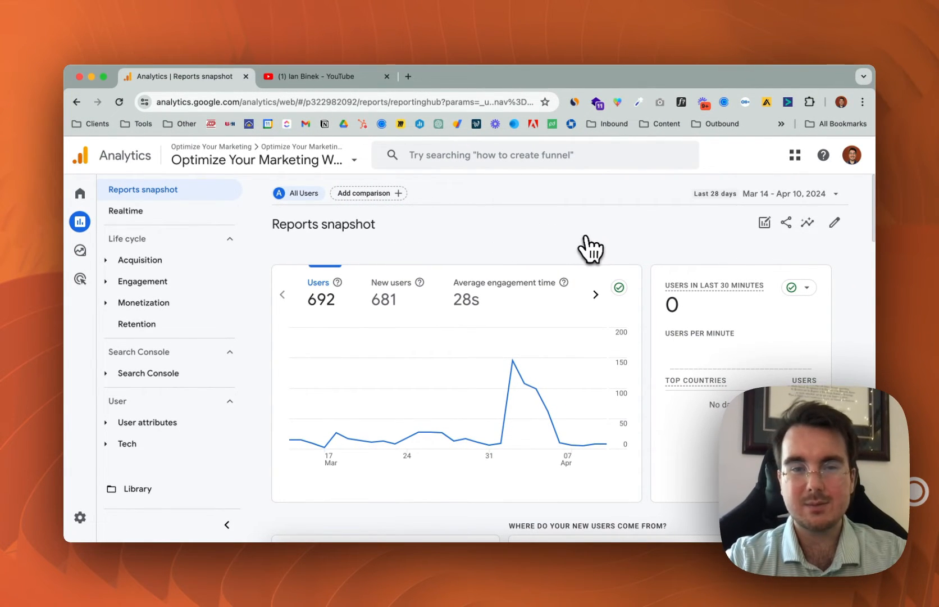
scroll(595, 416, down, 5)
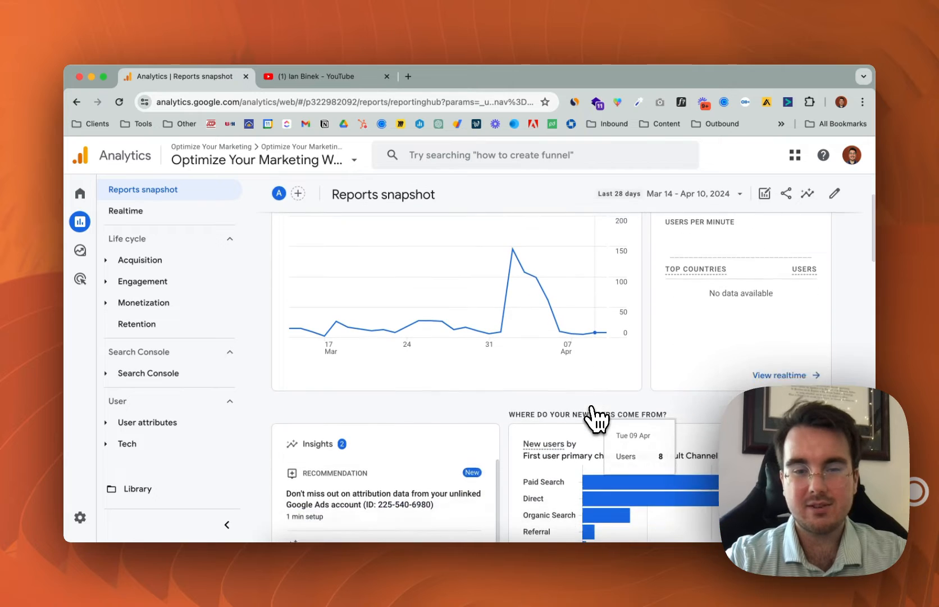
scroll(604, 422, down, 1)
scroll(618, 428, up, 2)
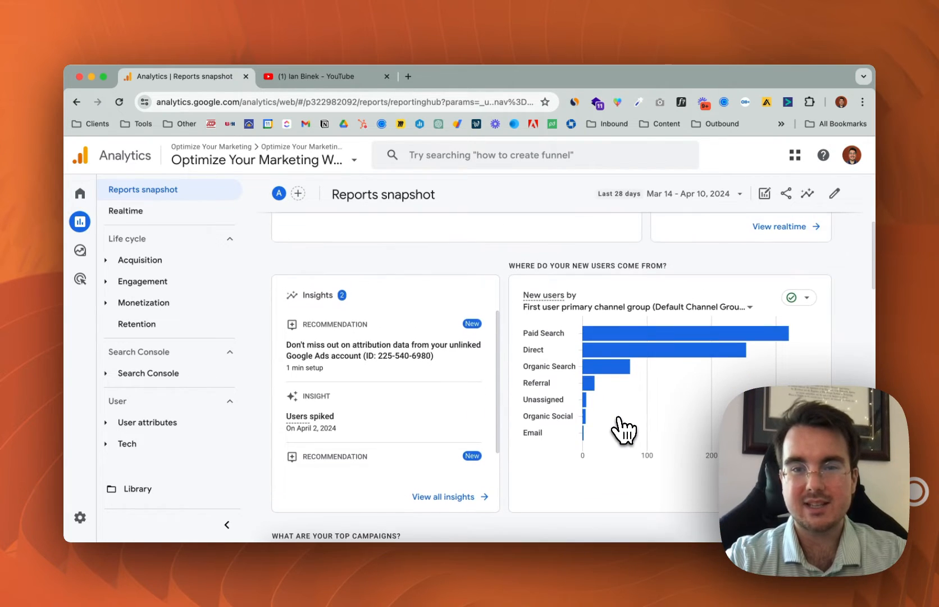
scroll(624, 430, down, 1)
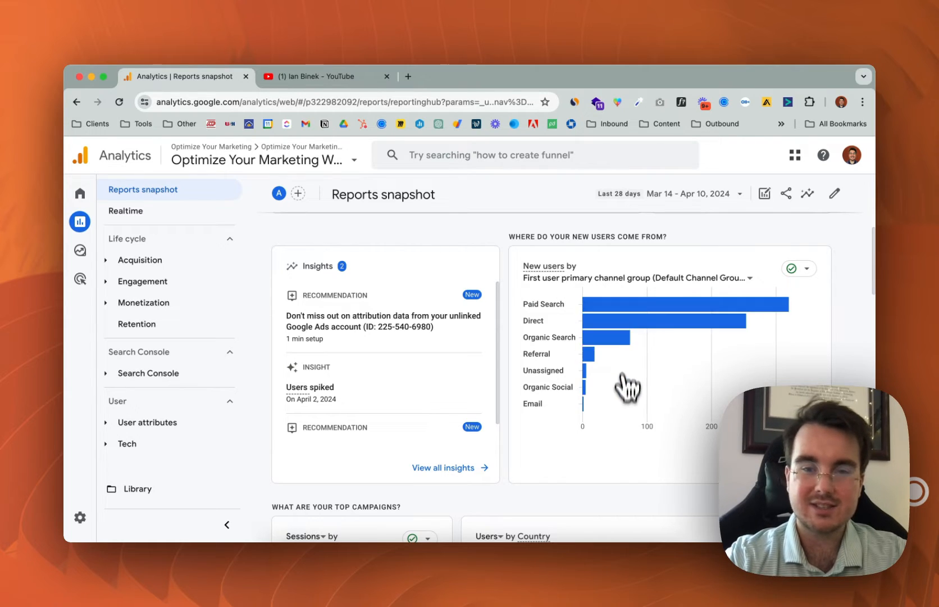
Step: Examine the sessions by primary channel and users by country cards in the Reports snapshot
scroll(620, 409, down, 4)
scroll(626, 416, down, 1)
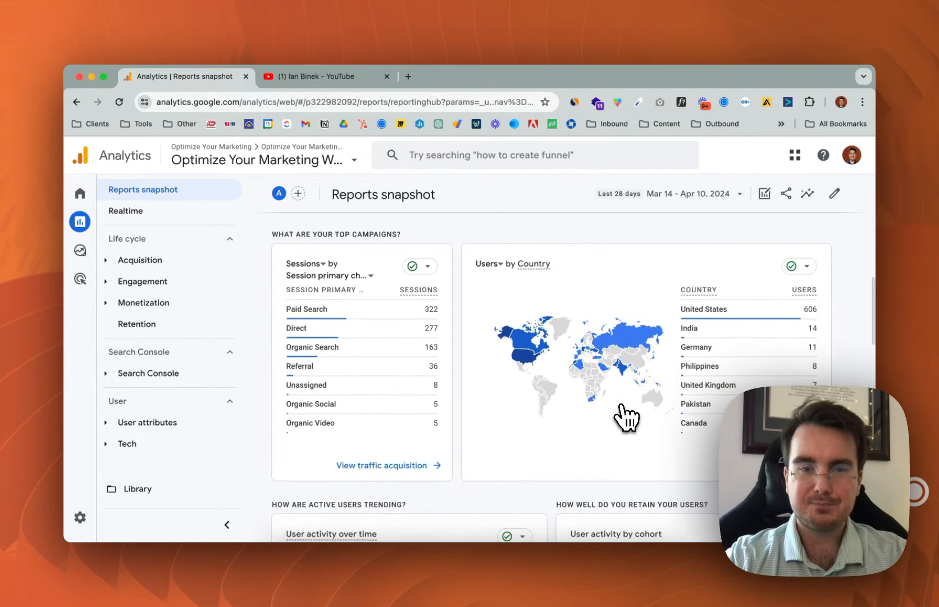
scroll(626, 417, down, 2)
scroll(577, 340, up, 1)
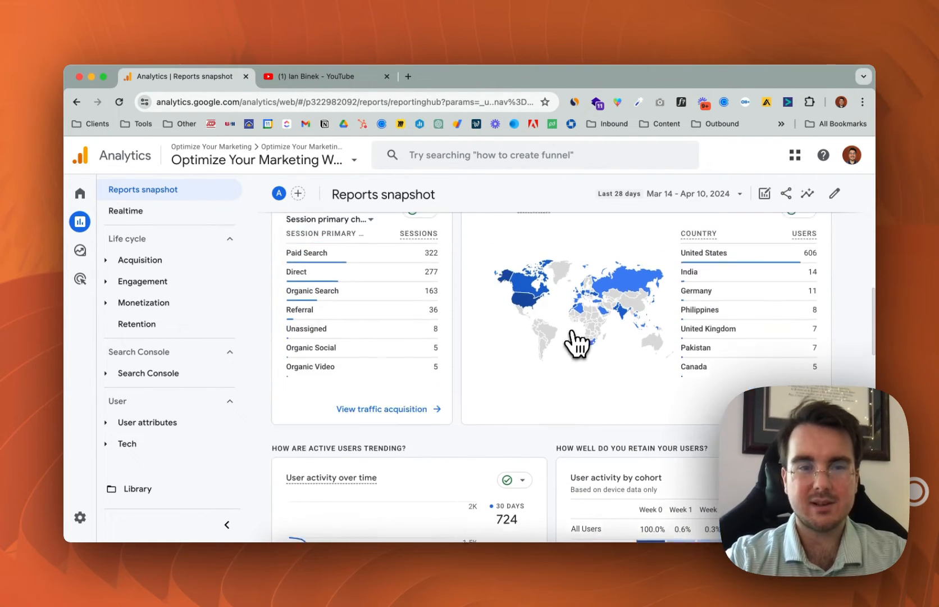
Step: Examine user activity over time and the weekly cohort retention in the Reports snapshot
scroll(576, 340, down, 5)
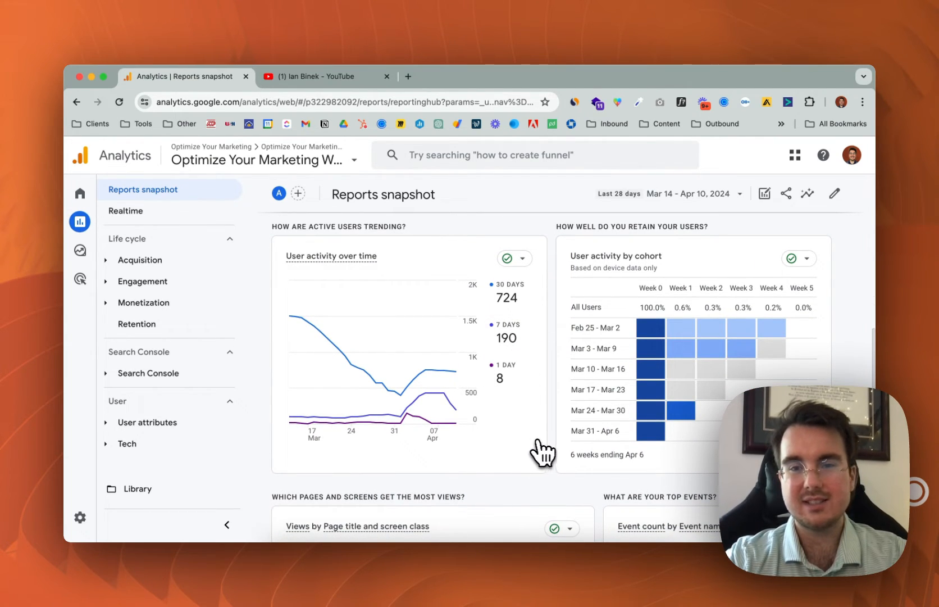
scroll(562, 457, down, 1)
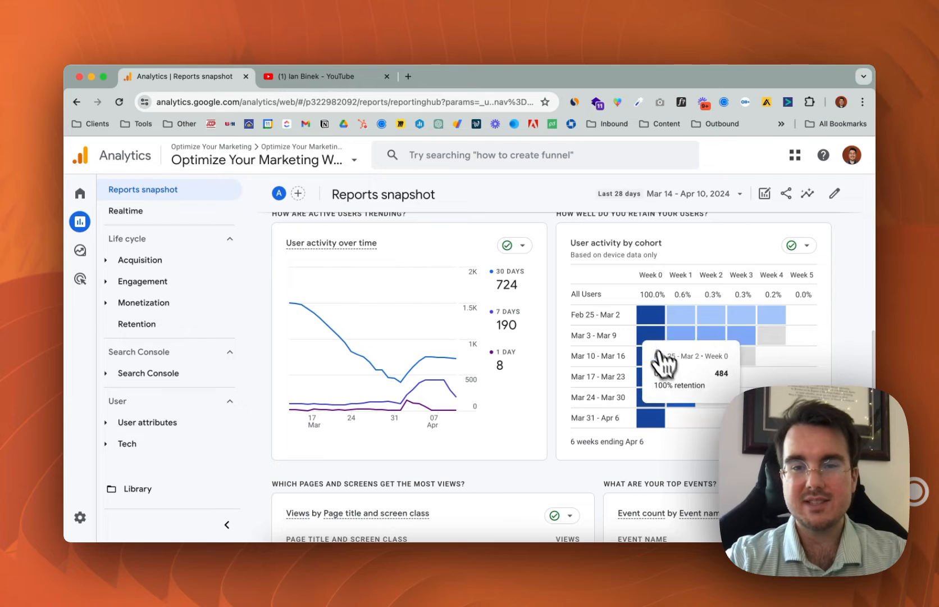
mouse_move(664, 327)
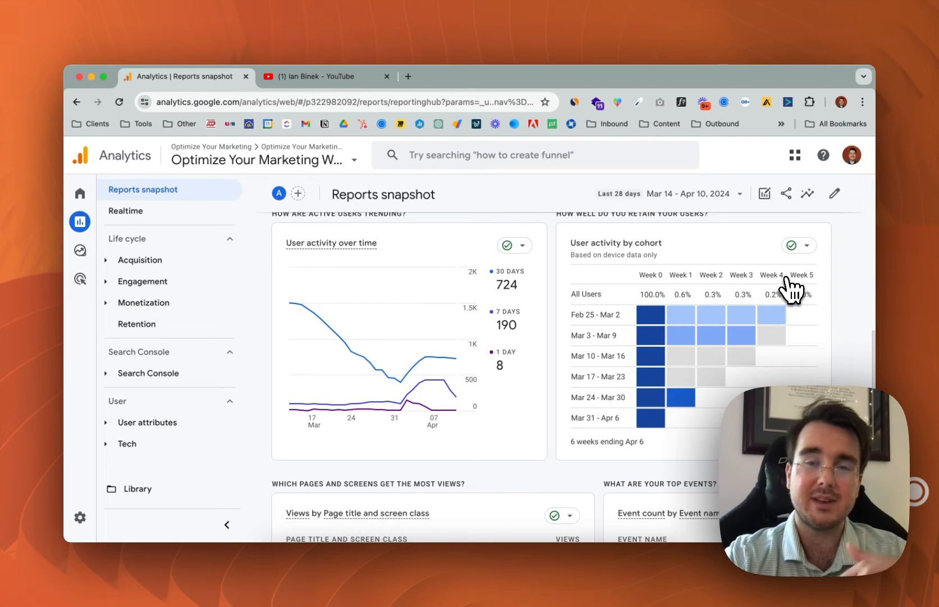
scroll(691, 385, down, 2)
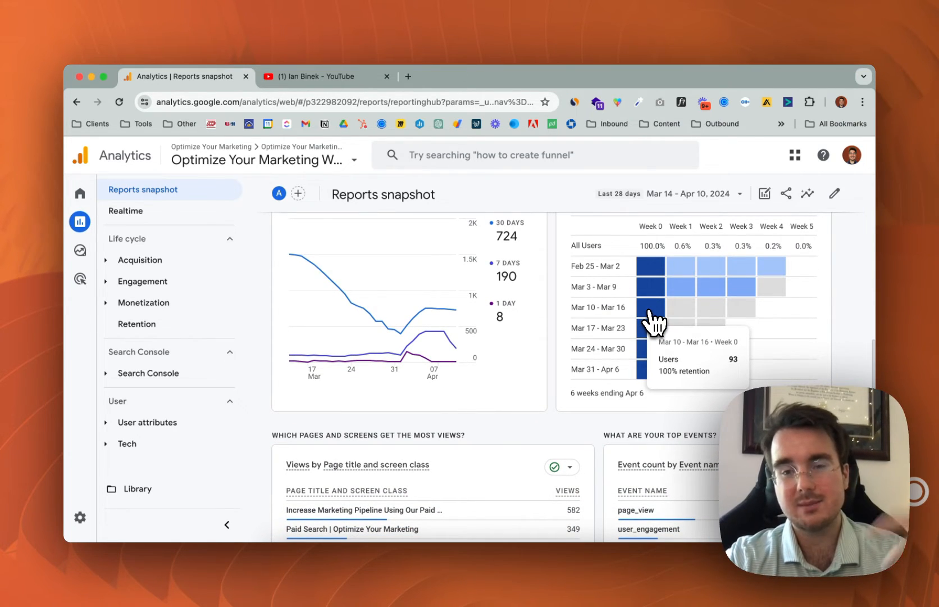
scroll(562, 344, up, 3)
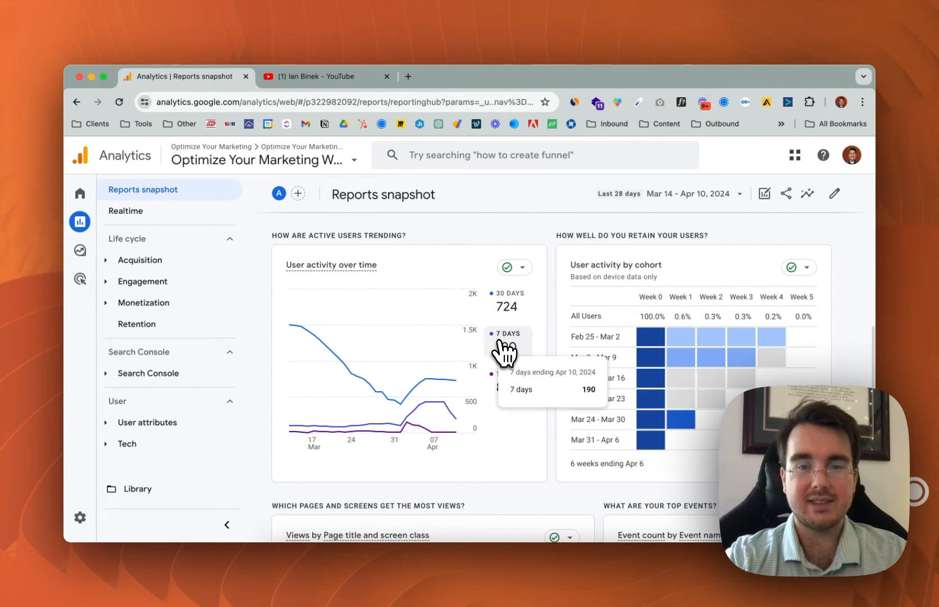
mouse_move(525, 314)
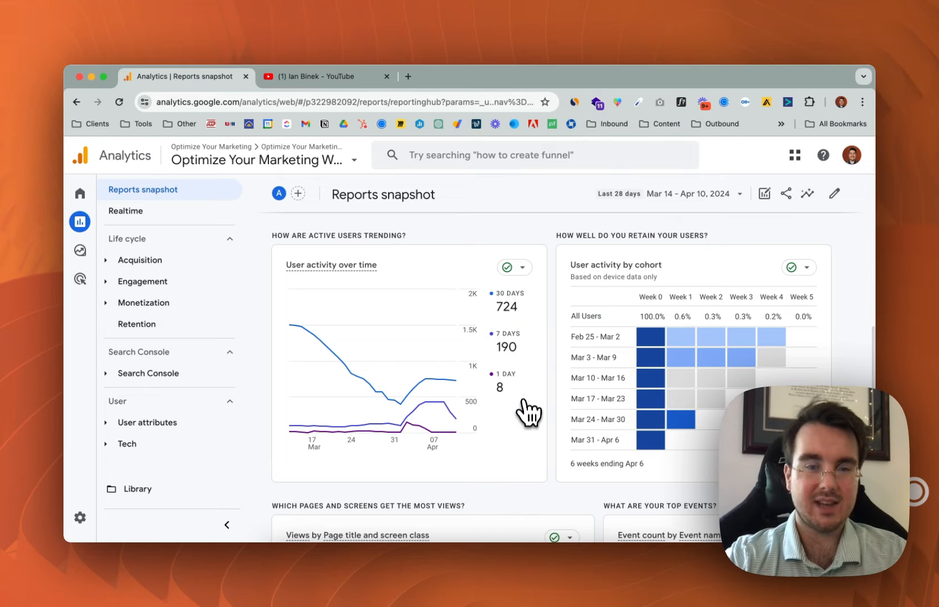
Step: Examine the most viewed pages and the top event counts in the Reports snapshot, down to the conversions card
scroll(531, 439, down, 5)
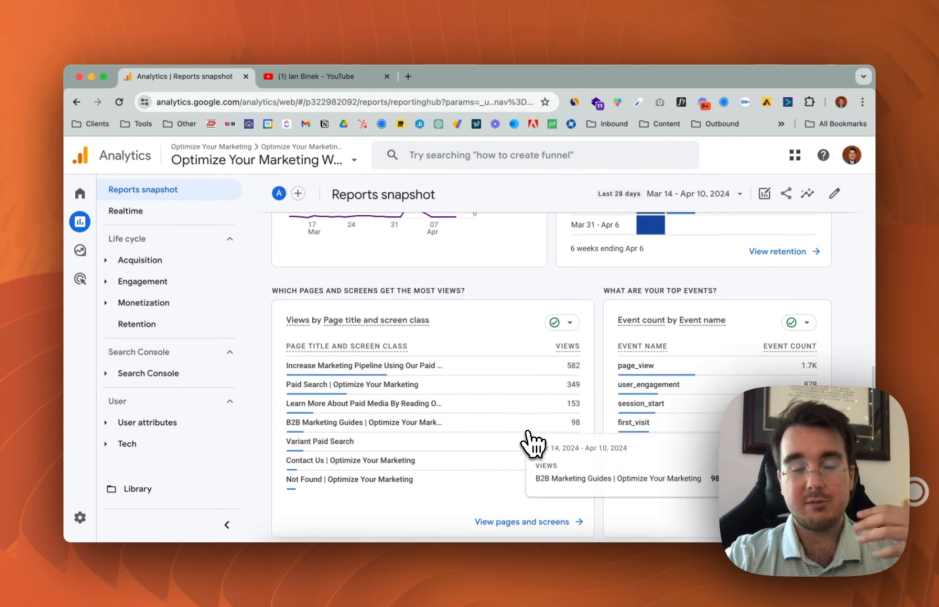
scroll(593, 436, down, 2)
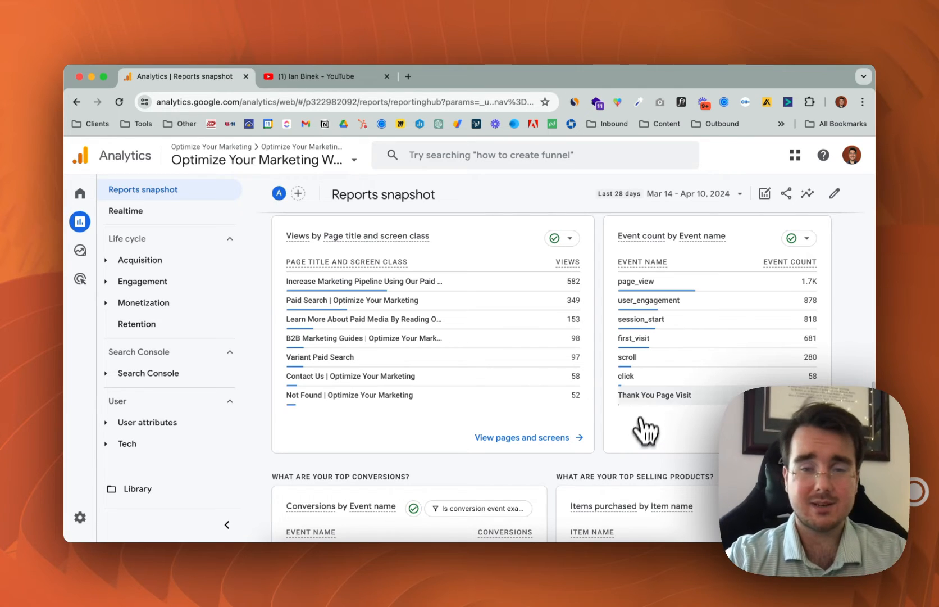
mouse_move(655, 351)
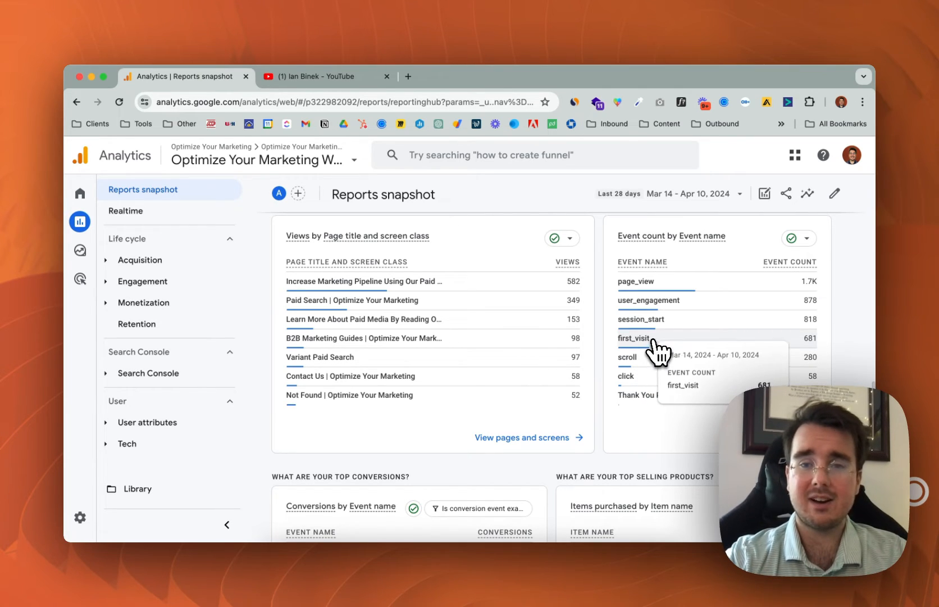
mouse_move(674, 310)
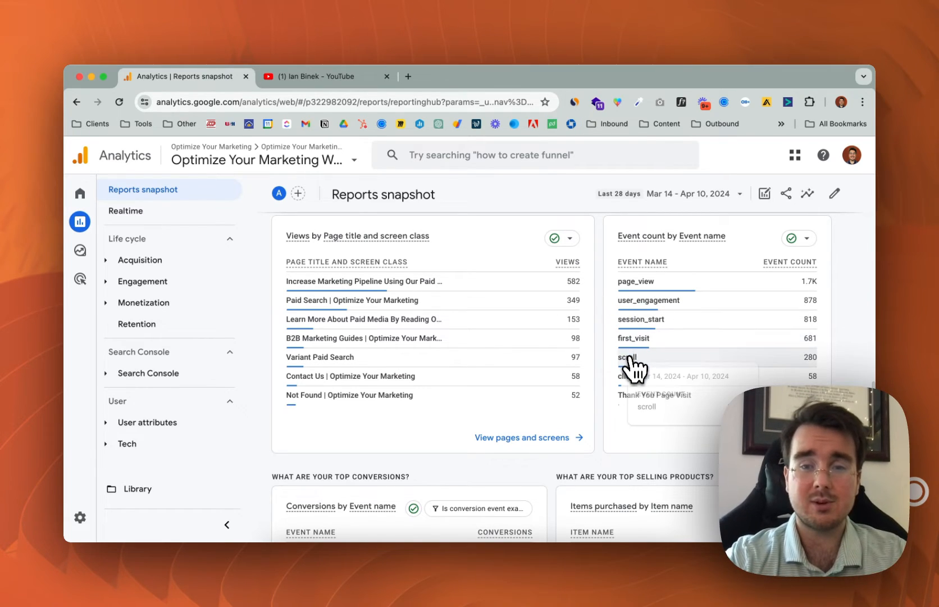
scroll(628, 421, down, 2)
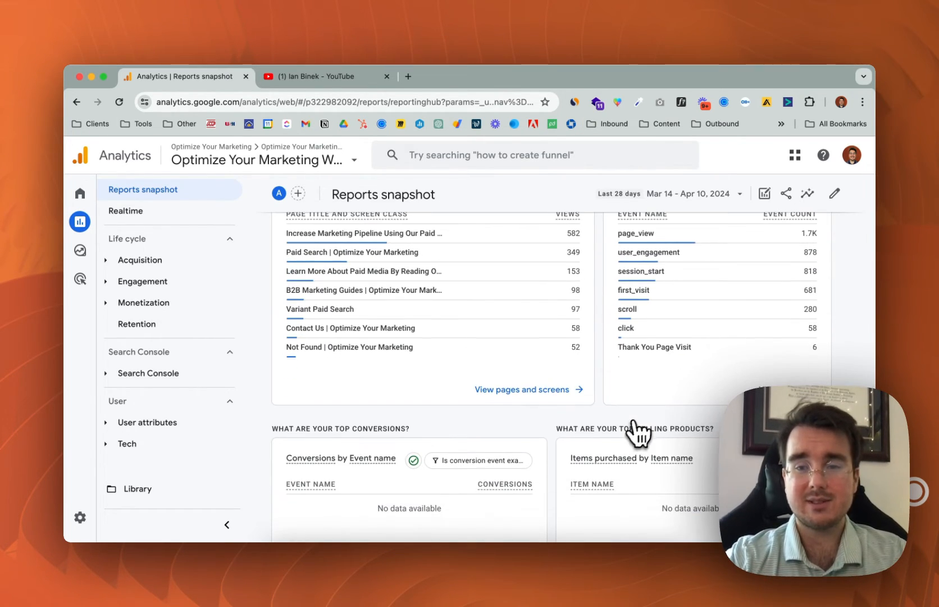
Step: Examine the Thank You Page Visit event, then the top conversions, top selling products and platform comparison cards in the Reports snapshot
mouse_move(682, 371)
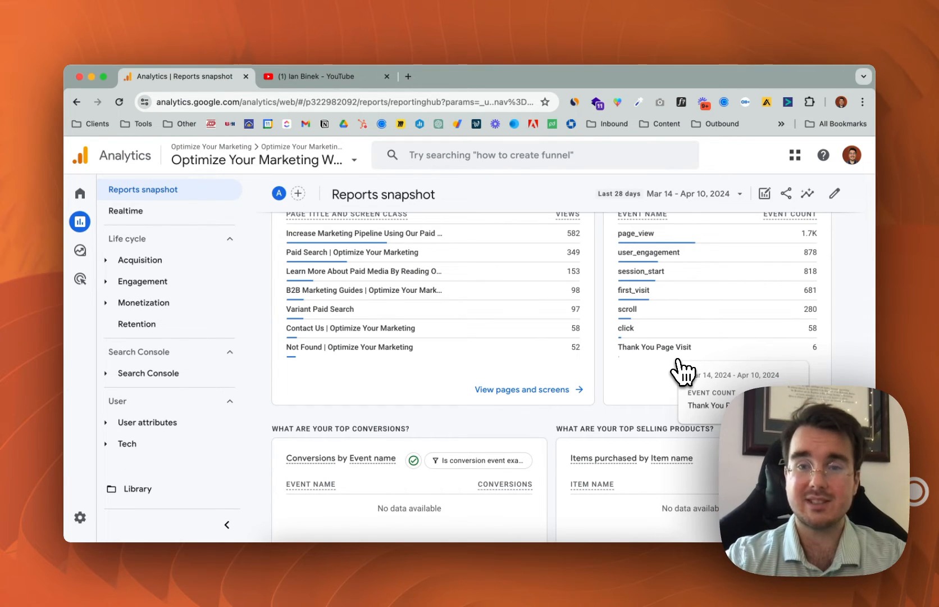
scroll(683, 371, up, 3)
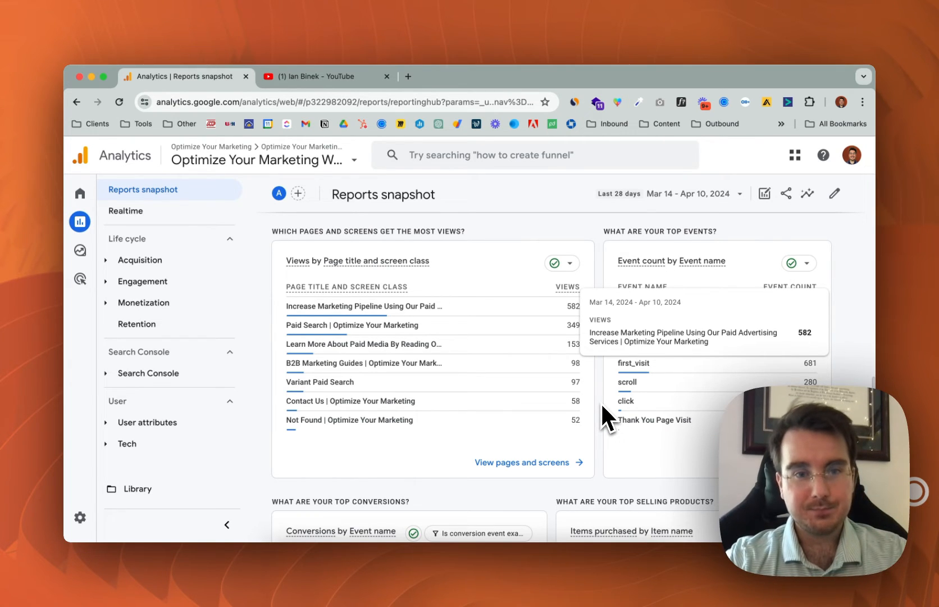
scroll(601, 402, down, 5)
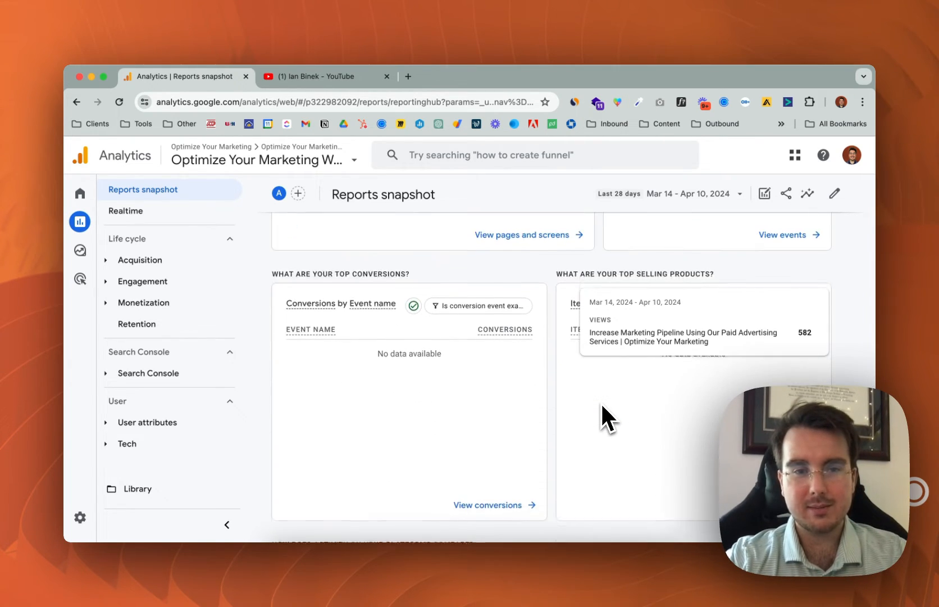
scroll(594, 466, down, 2)
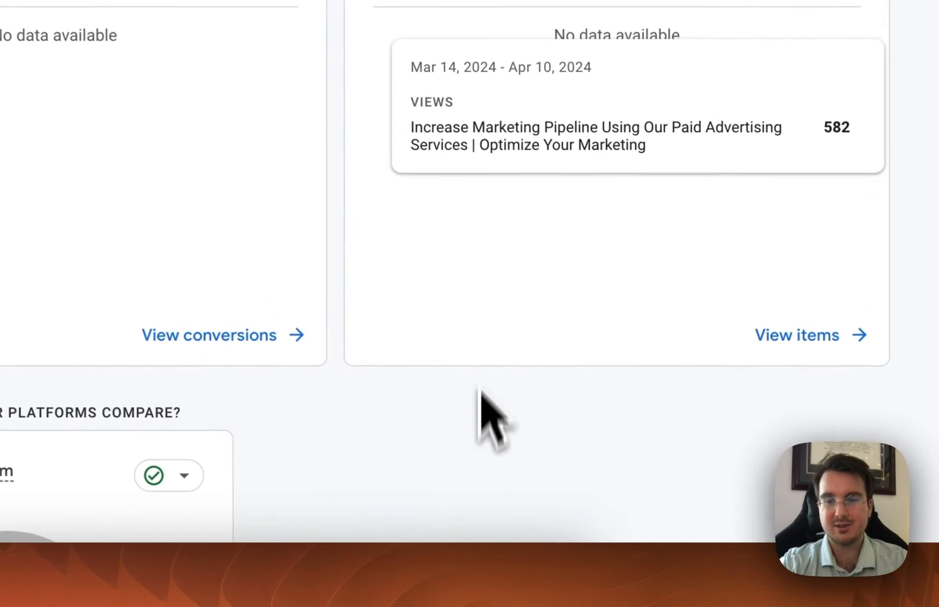
scroll(619, 433, down, 3)
scroll(461, 276, down, 3)
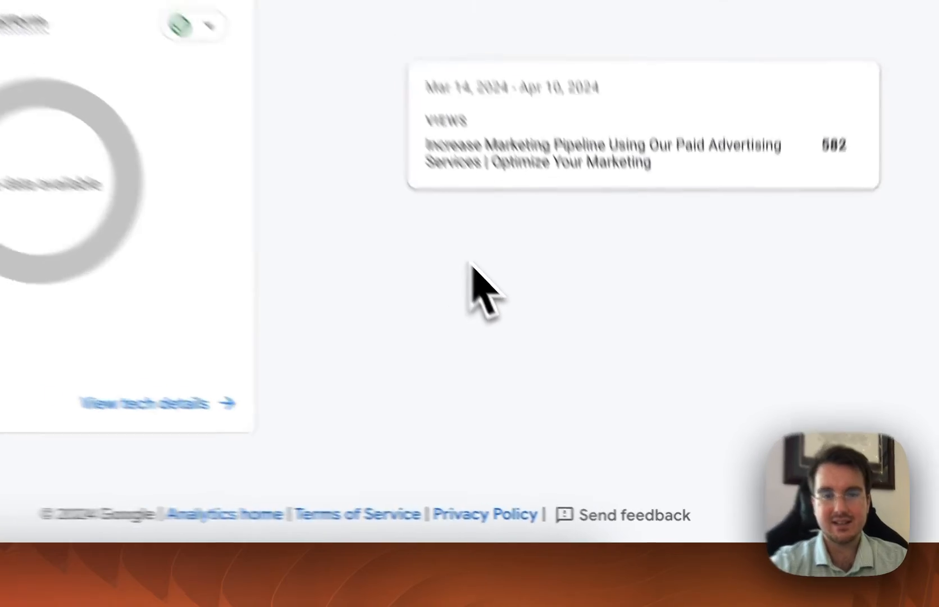
Step: Open the Overview report of the Acquisition group
scroll(474, 285, up, 10)
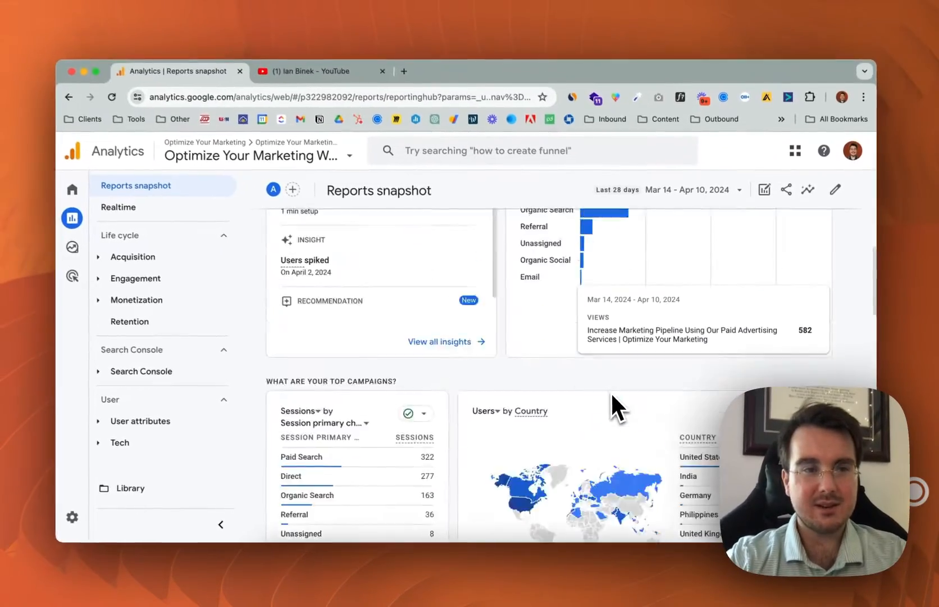
scroll(342, 270, up, 3)
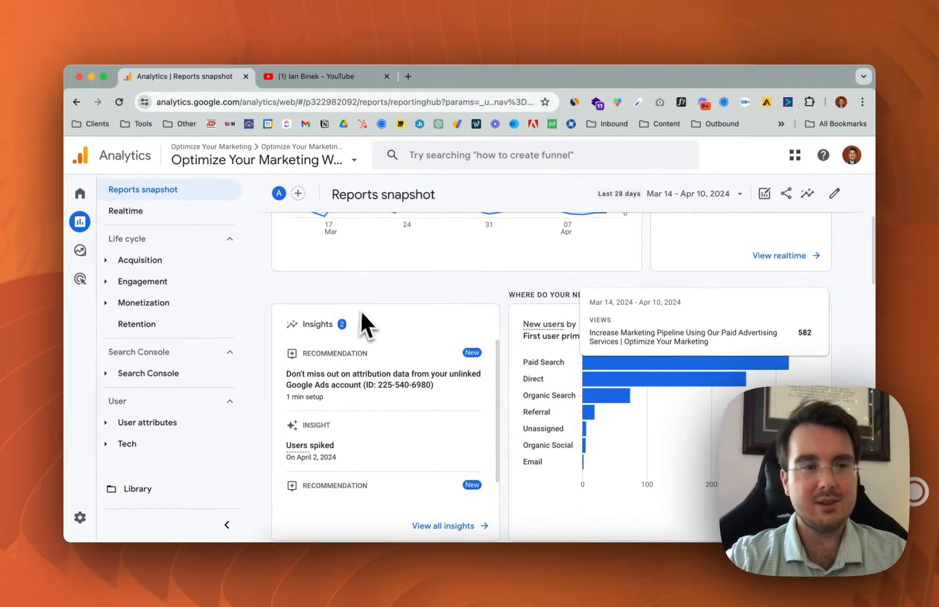
scroll(365, 314, up, 5)
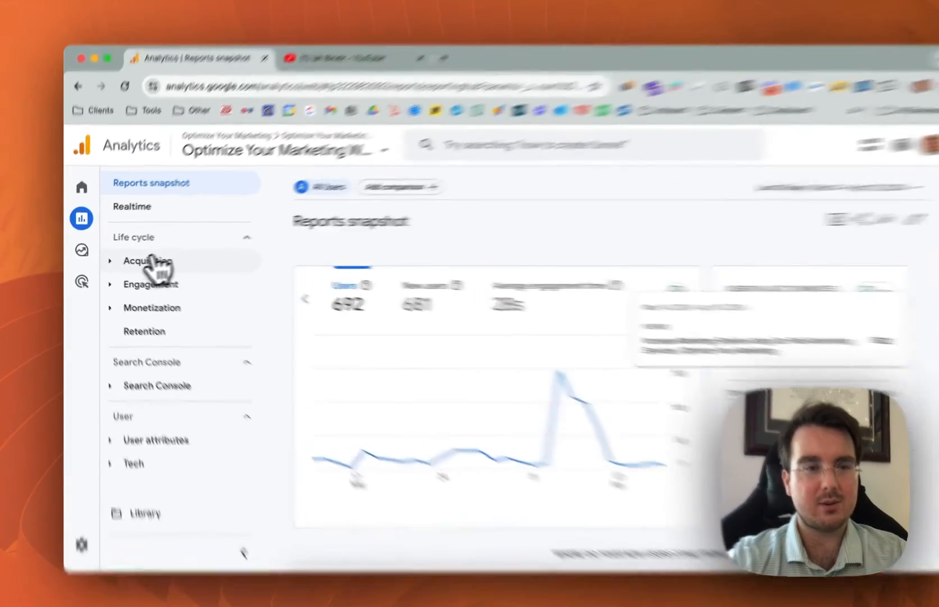
click(147, 260)
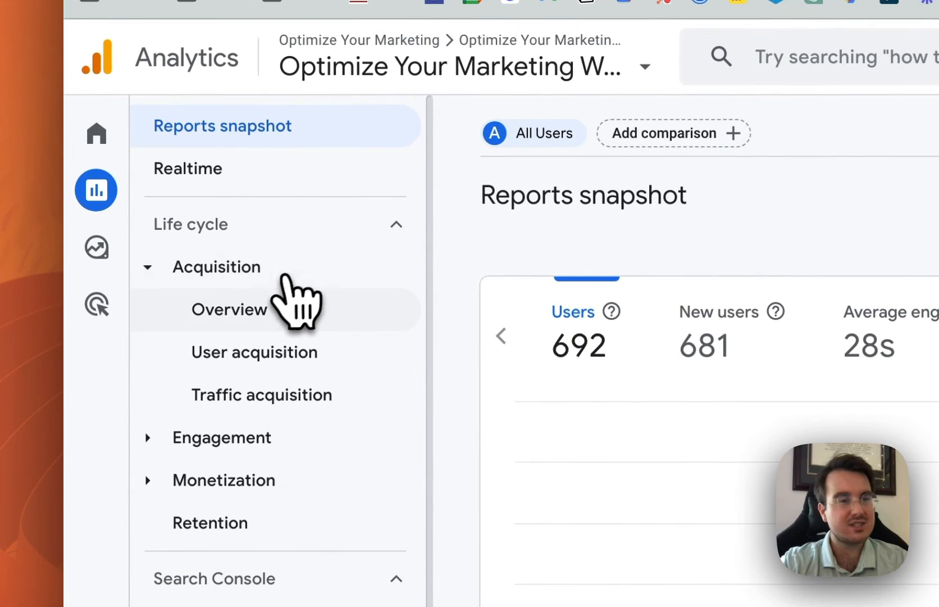
click(245, 314)
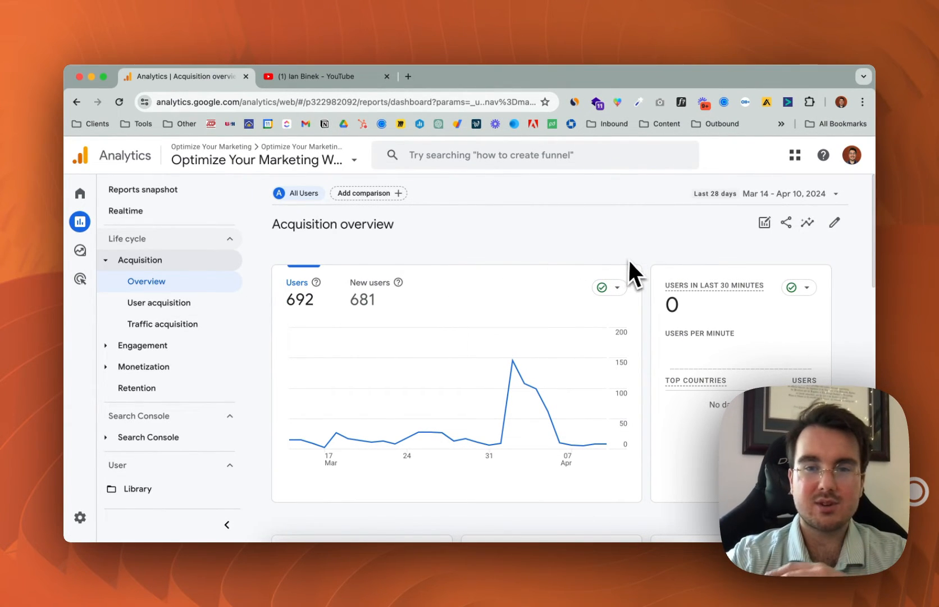
Step: Examine new users and sessions by channel, lifetime value, and organic Google Search impressions by landing page in the Acquisition overview
scroll(639, 257, down, 2)
scroll(642, 259, down, 8)
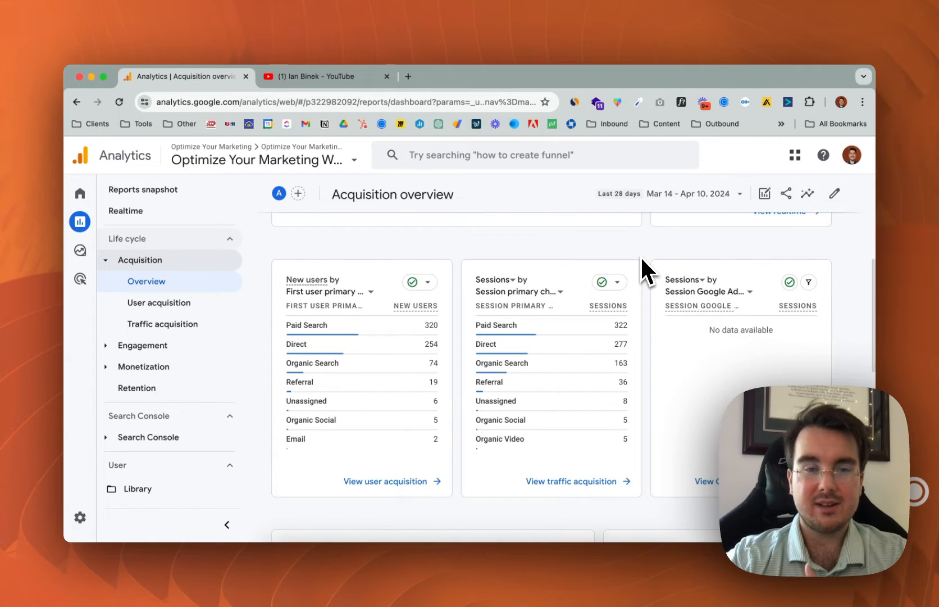
scroll(656, 366, down, 10)
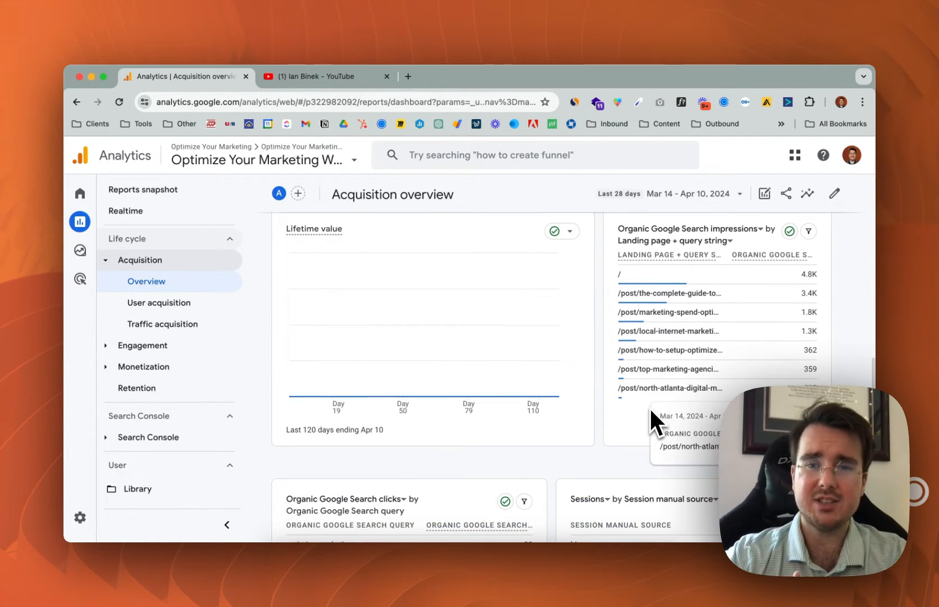
scroll(649, 409, down, 1)
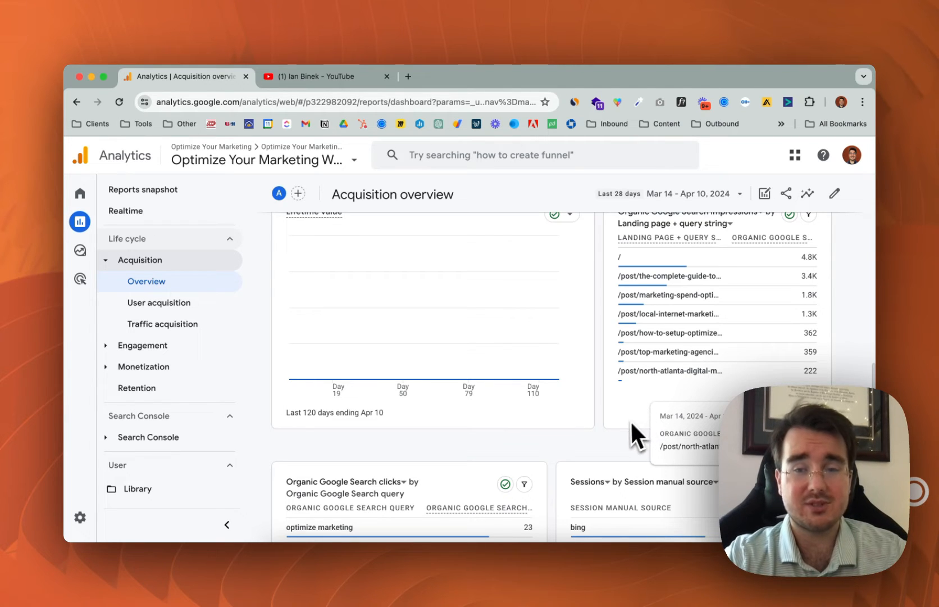
Step: Expand the Search Console report group and examine the organic search clicks by query card in the Acquisition overview
click(168, 440)
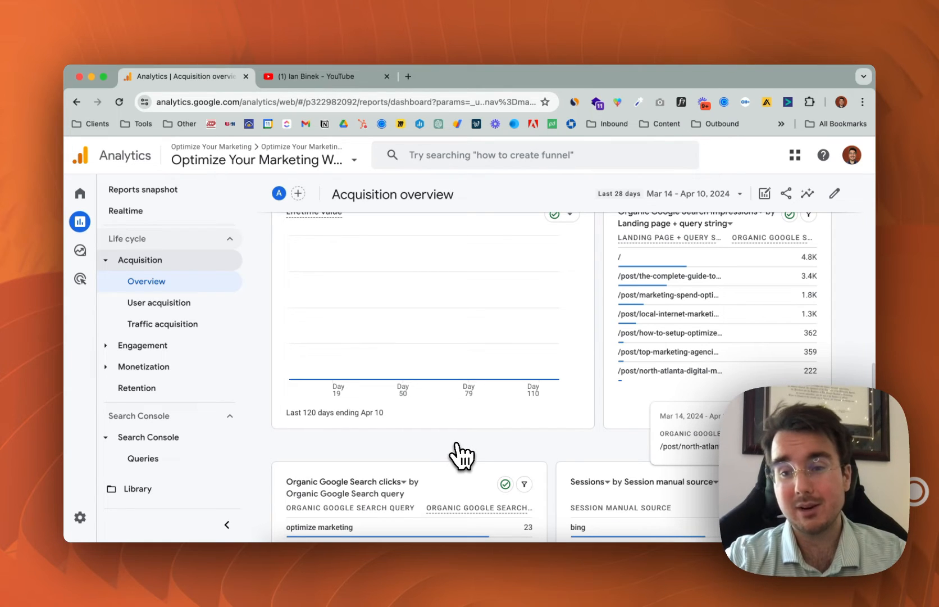
scroll(459, 506, down, 2)
scroll(539, 422, down, 1)
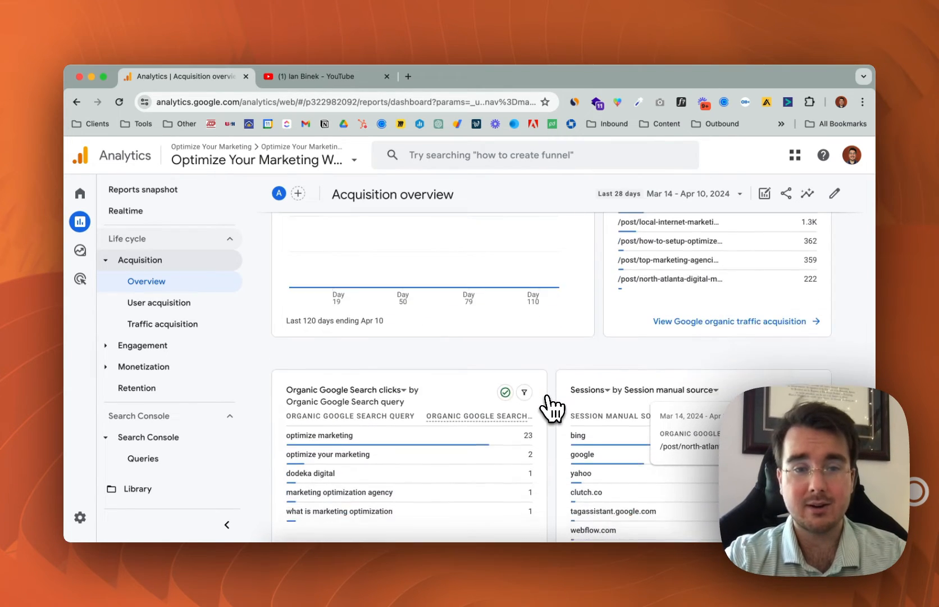
scroll(550, 407, down, 2)
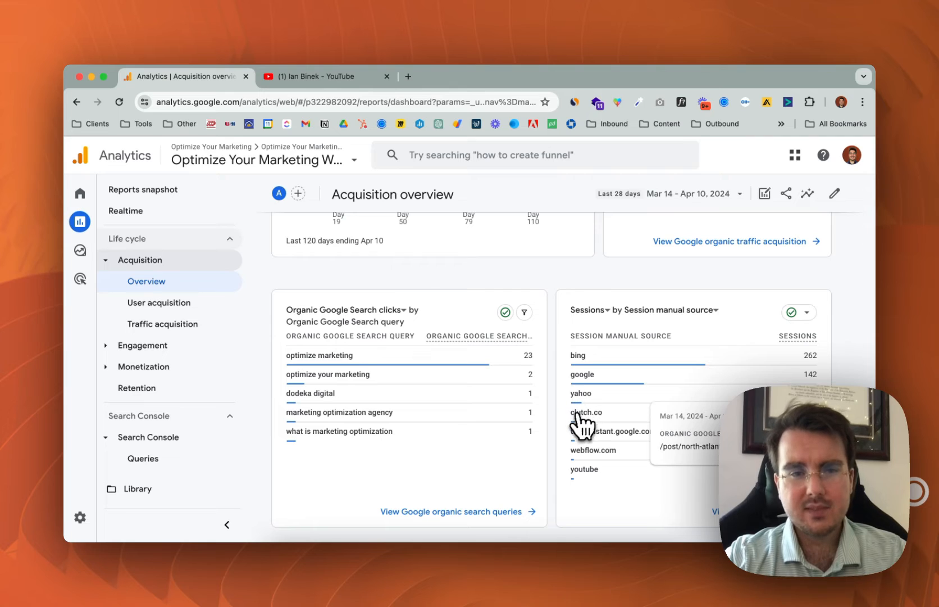
Step: Examine the organic Google Search impressions by landing page, including the details for the complete guide to marketing optimization post
scroll(564, 450, up, 3)
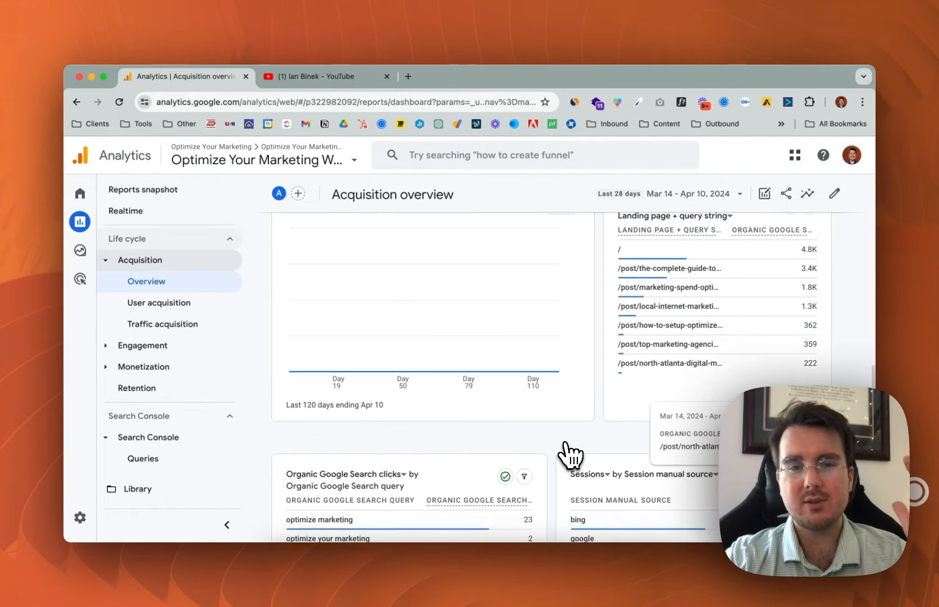
scroll(571, 455, up, 1)
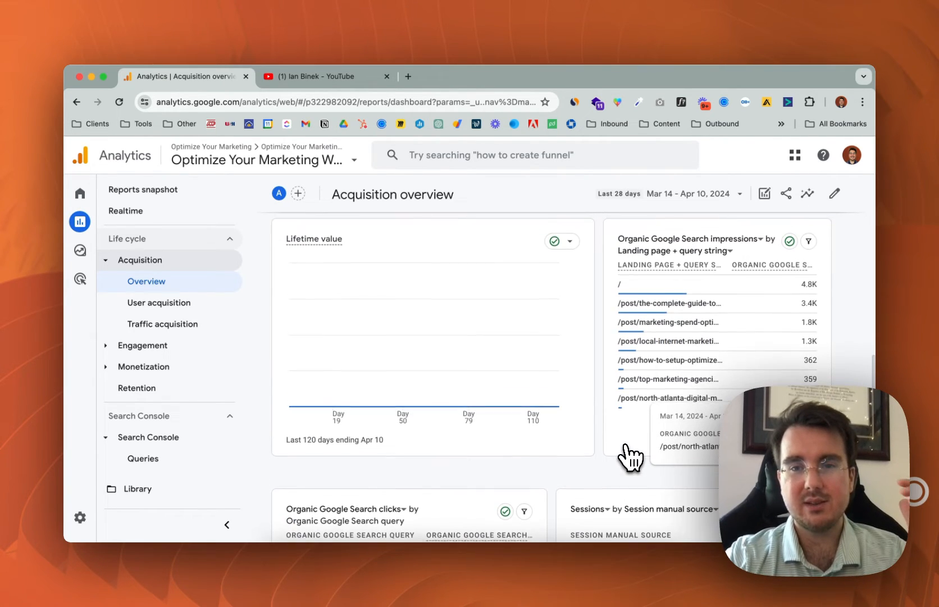
scroll(629, 455, down, 2)
scroll(680, 345, up, 2)
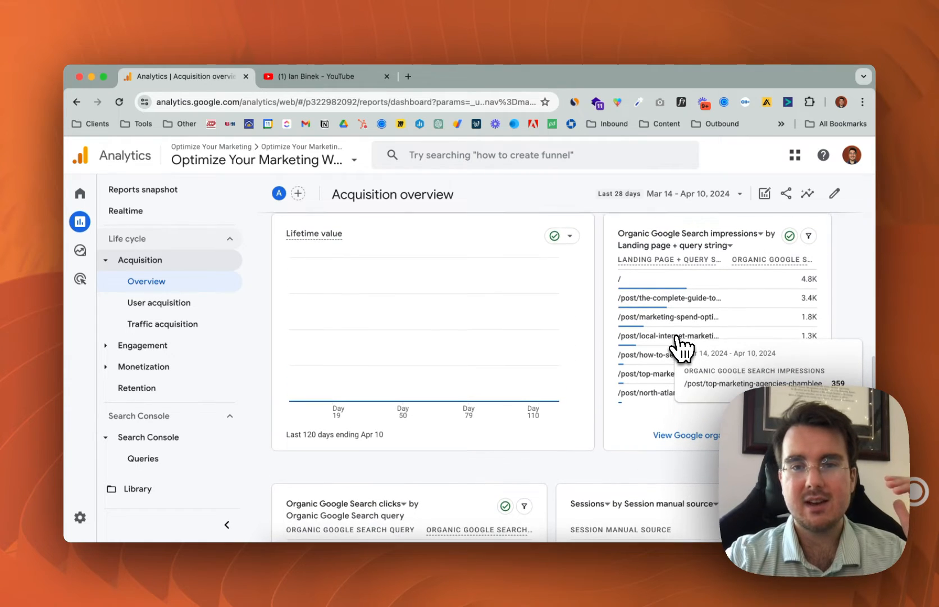
scroll(679, 345, up, 1)
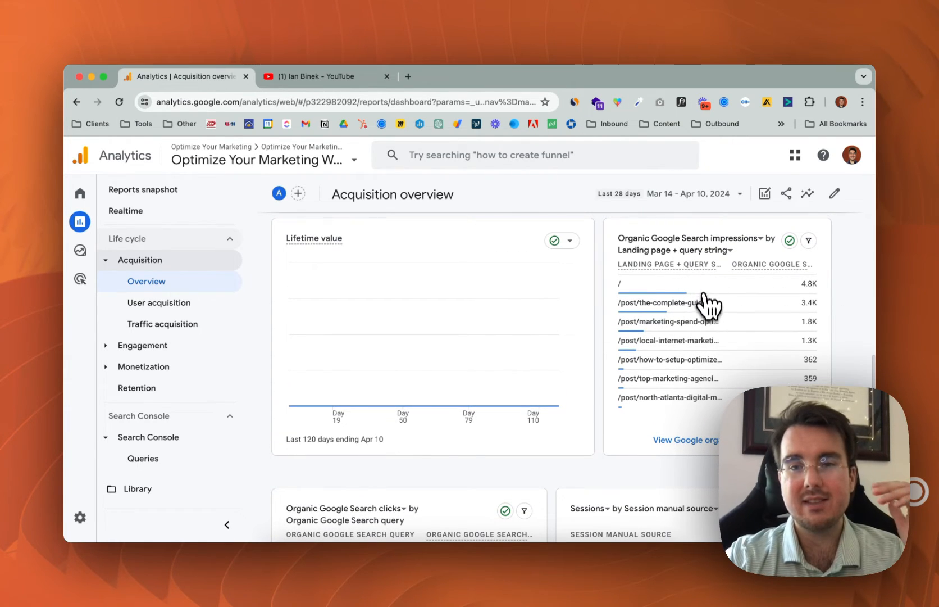
mouse_move(702, 305)
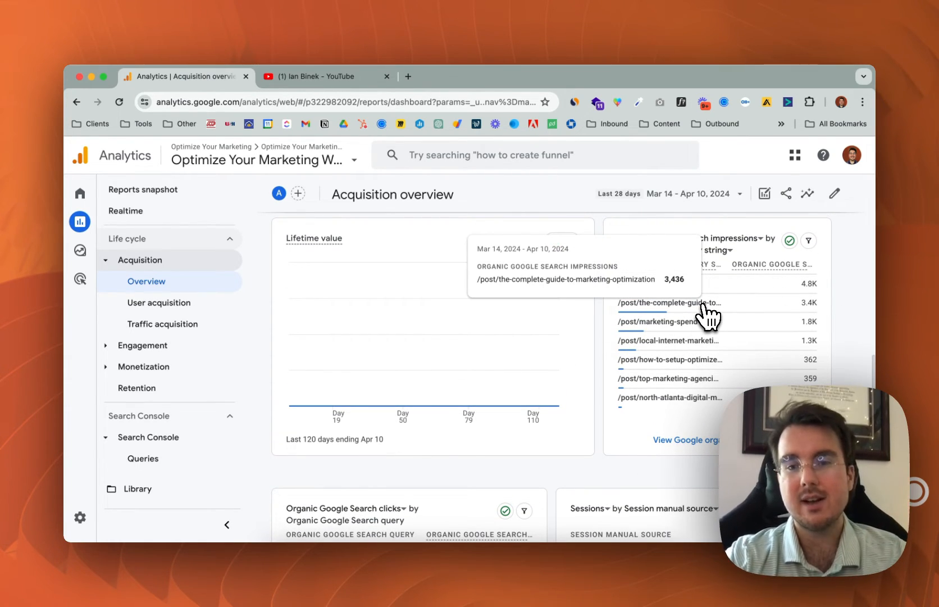
Step: Examine the sessions by session manual source card and highlight the clutch.co source
scroll(676, 434, down, 1)
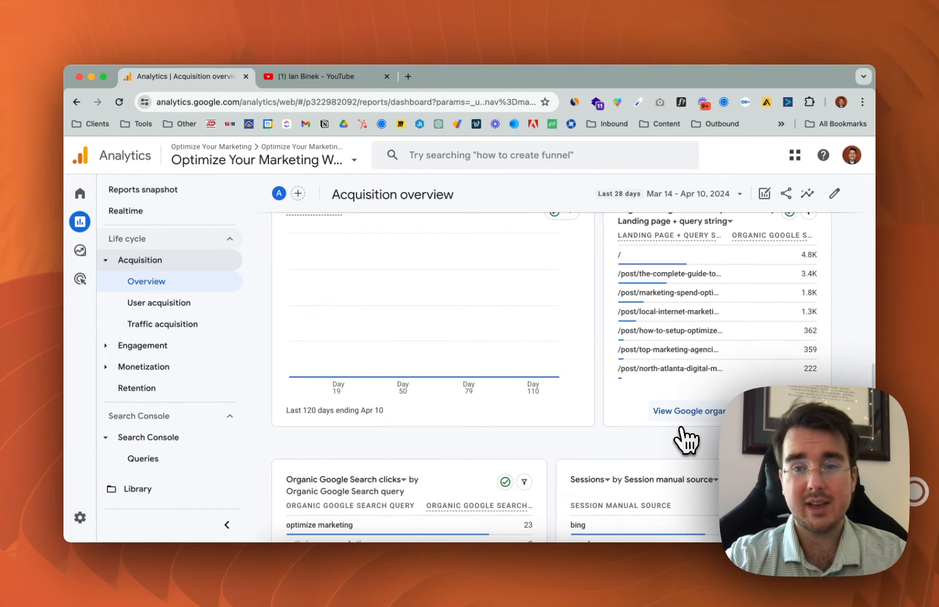
scroll(682, 428, down, 1)
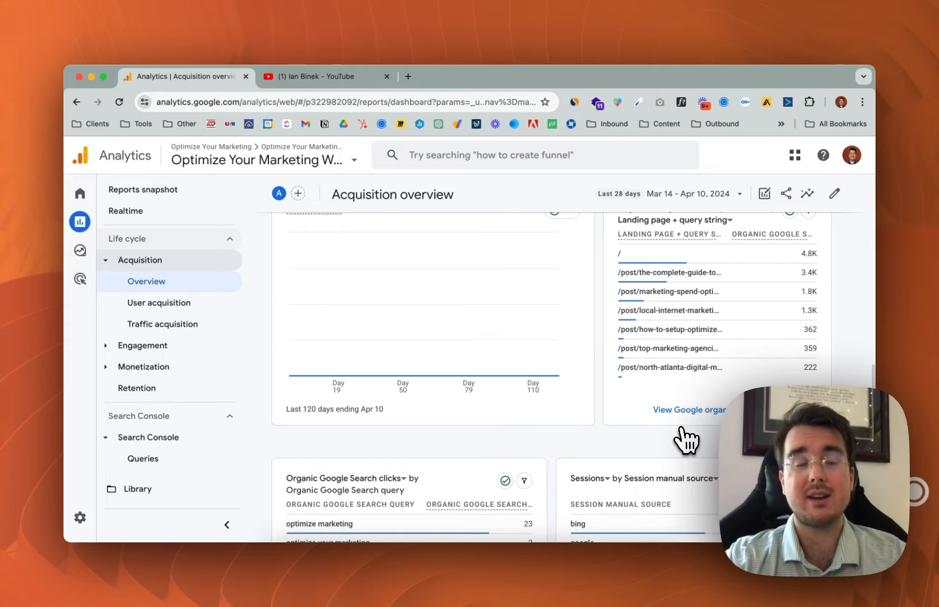
scroll(687, 439, down, 5)
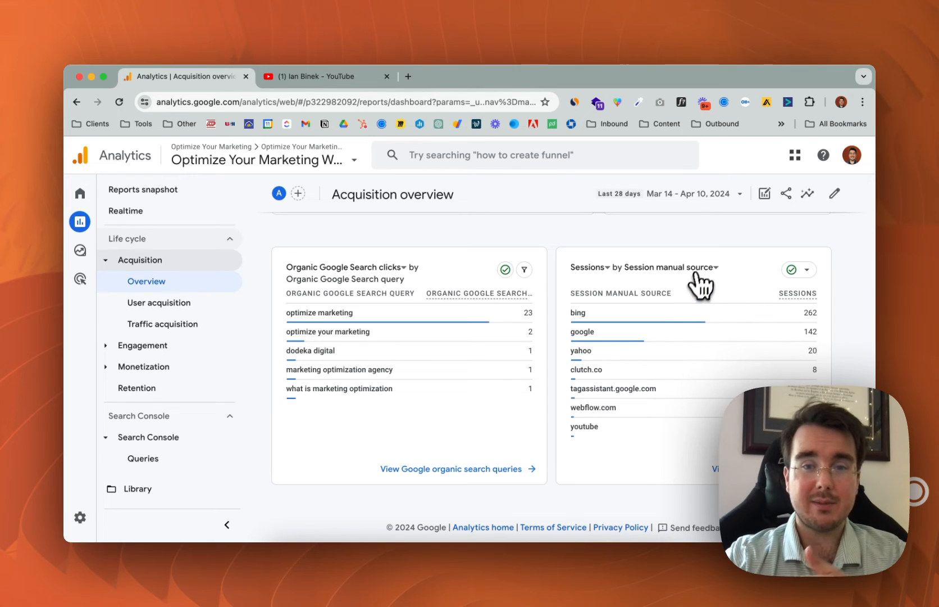
mouse_move(576, 374)
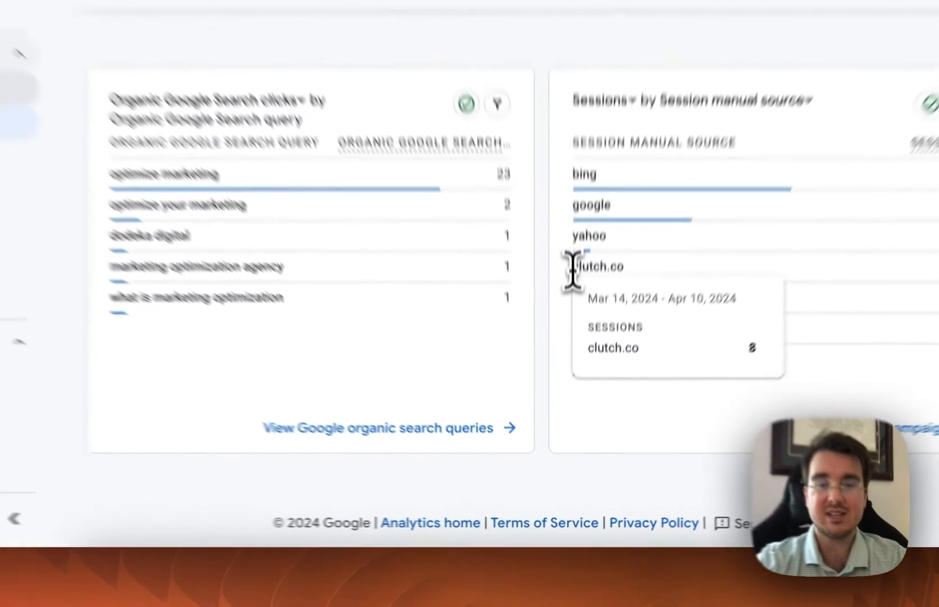
drag(574, 267, 653, 212)
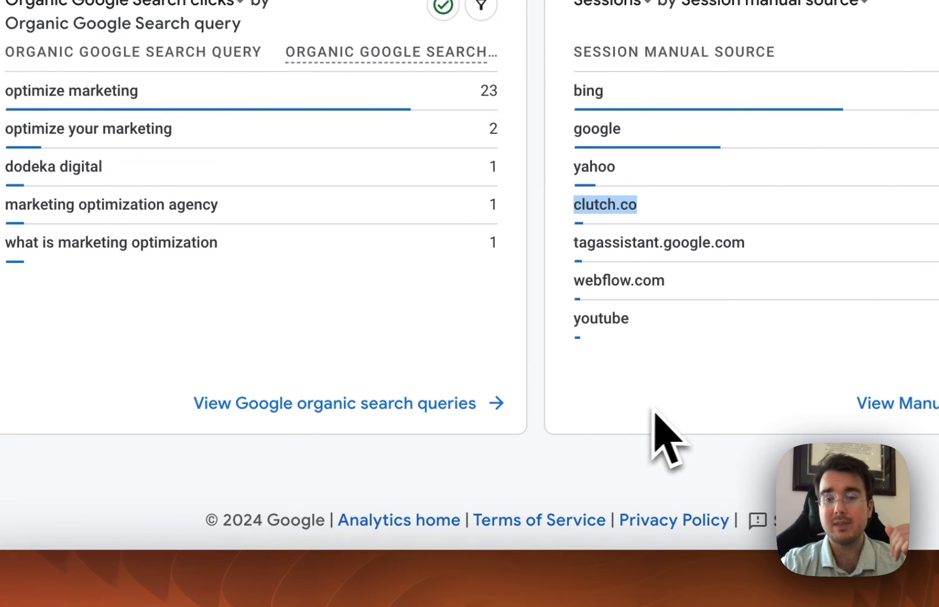
click(665, 431)
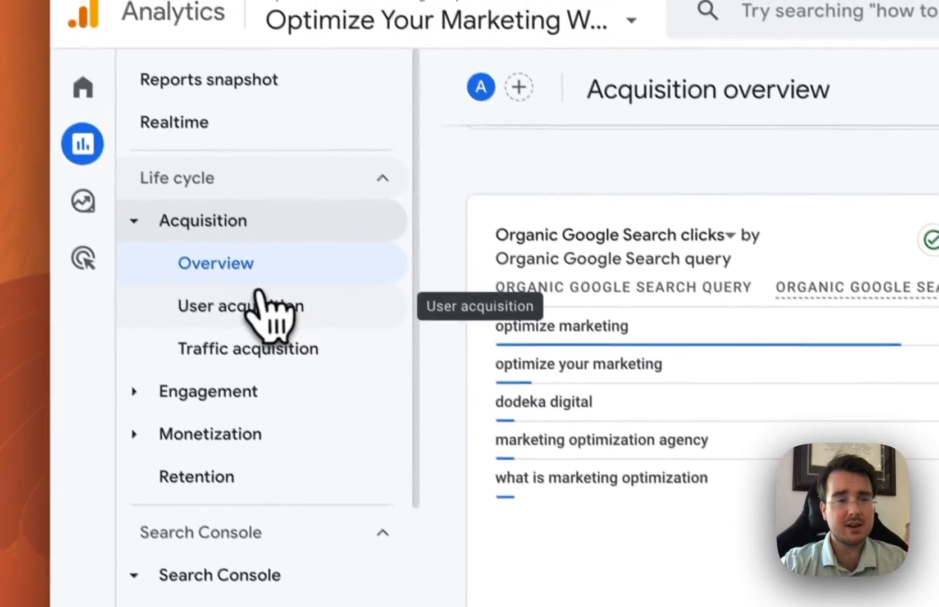
Step: Open the User acquisition report and examine the channel group table from new users across to event count
click(153, 182)
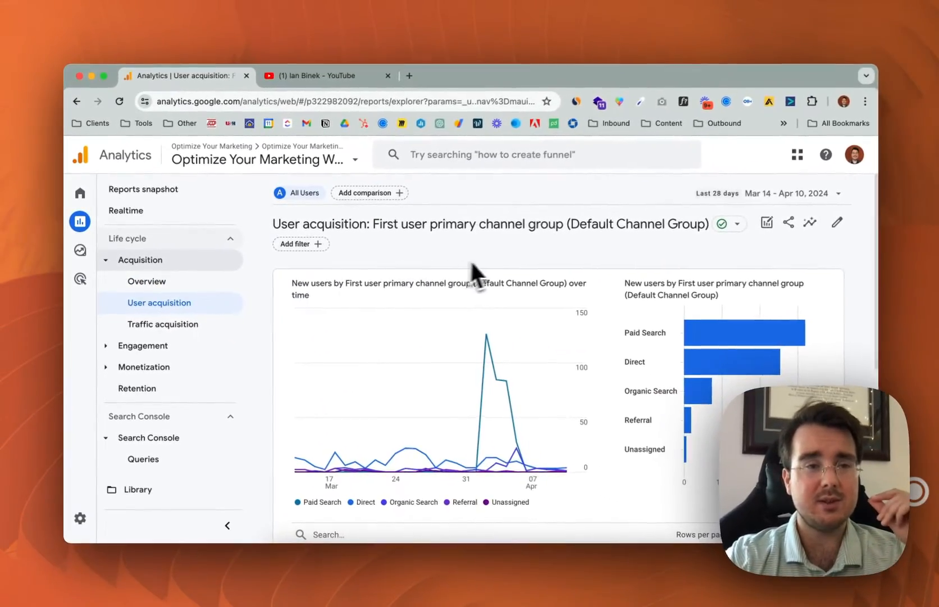
scroll(569, 263, down, 6)
scroll(569, 275, down, 1)
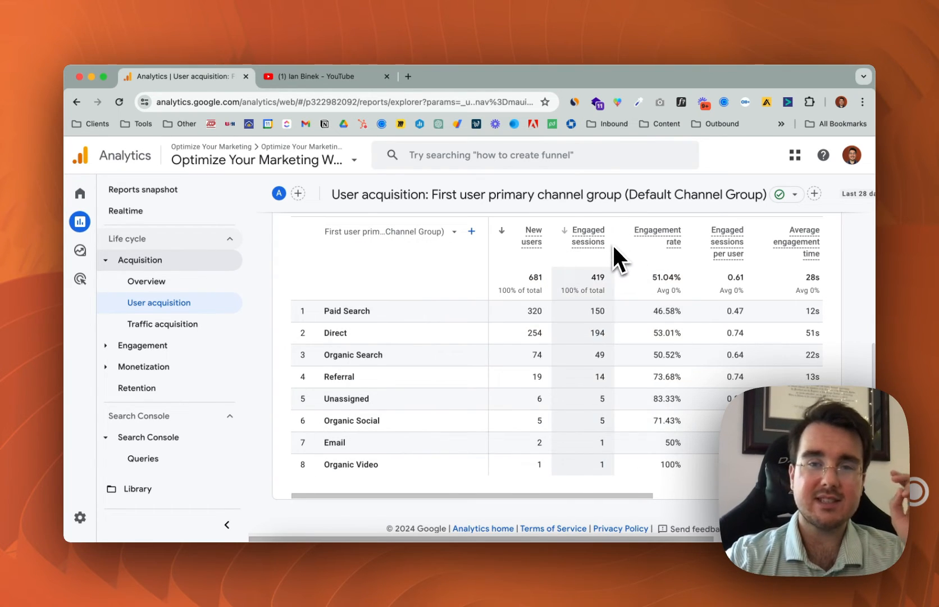
scroll(613, 247, right, 4)
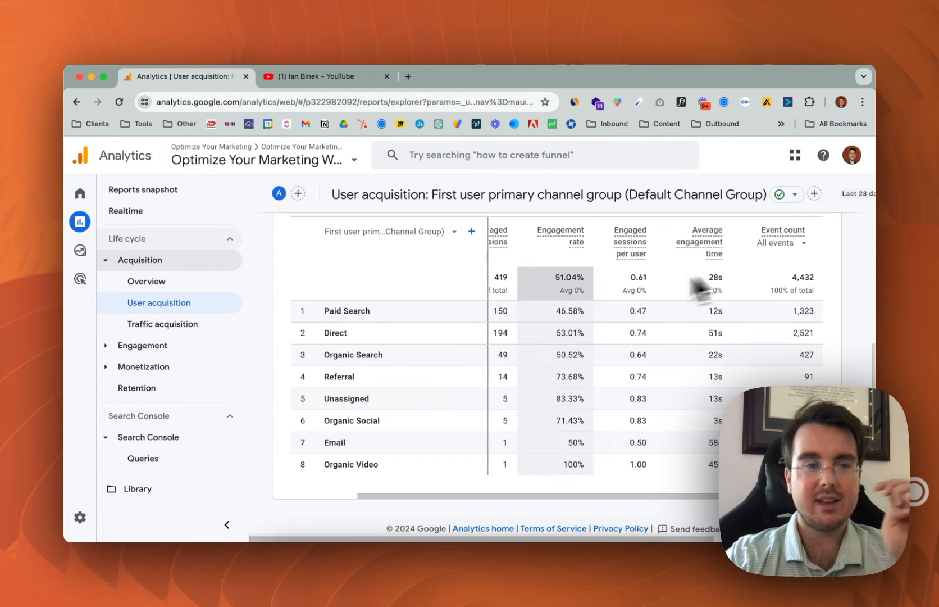
Step: Expand the Engagement report group, open its Overview report and examine the cards from engagement time to user stickiness
click(129, 346)
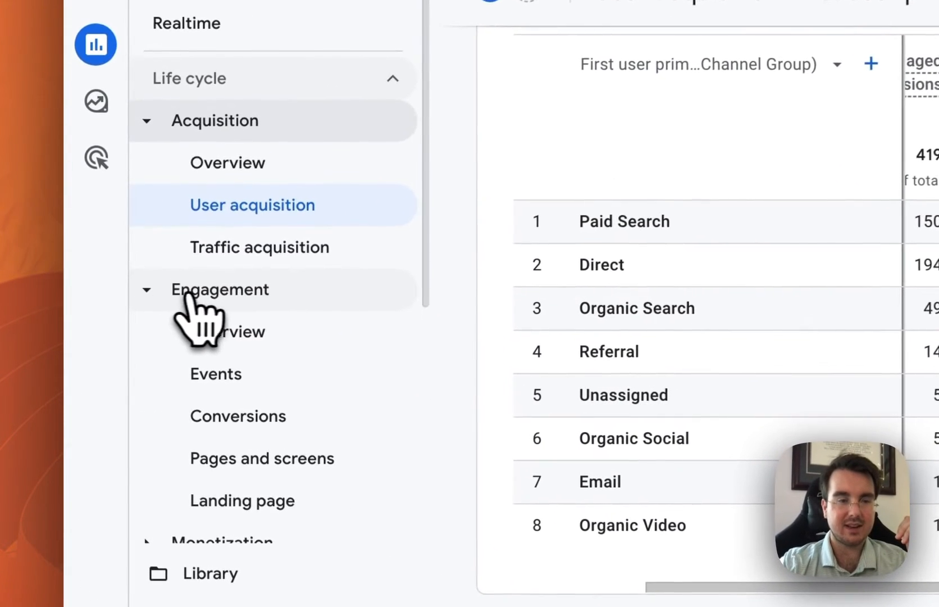
click(275, 289)
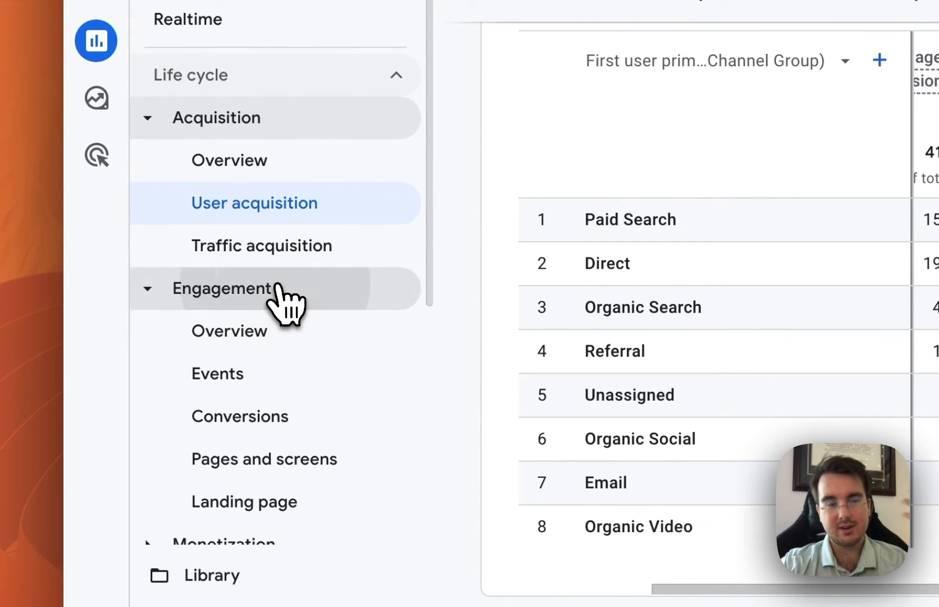
click(277, 287)
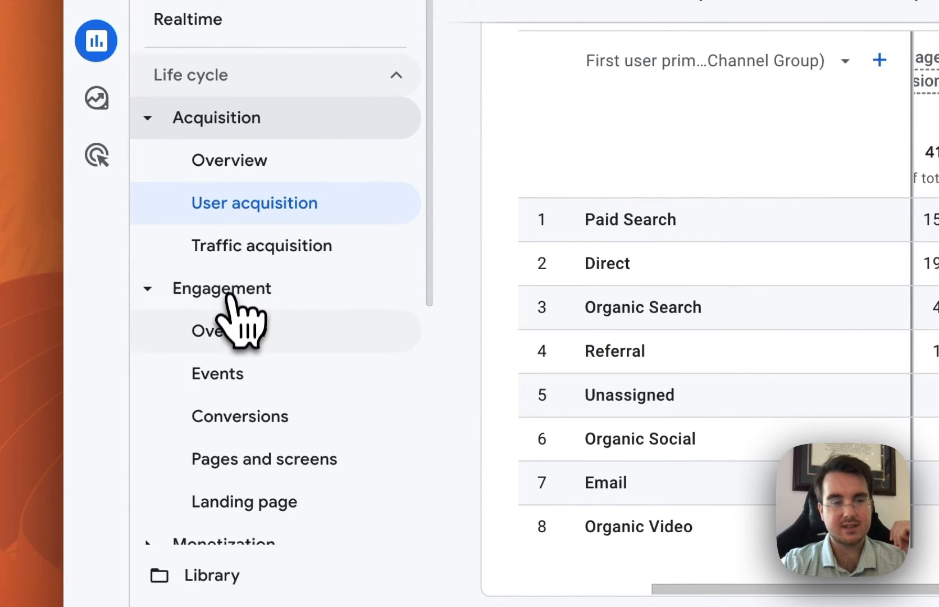
click(403, 337)
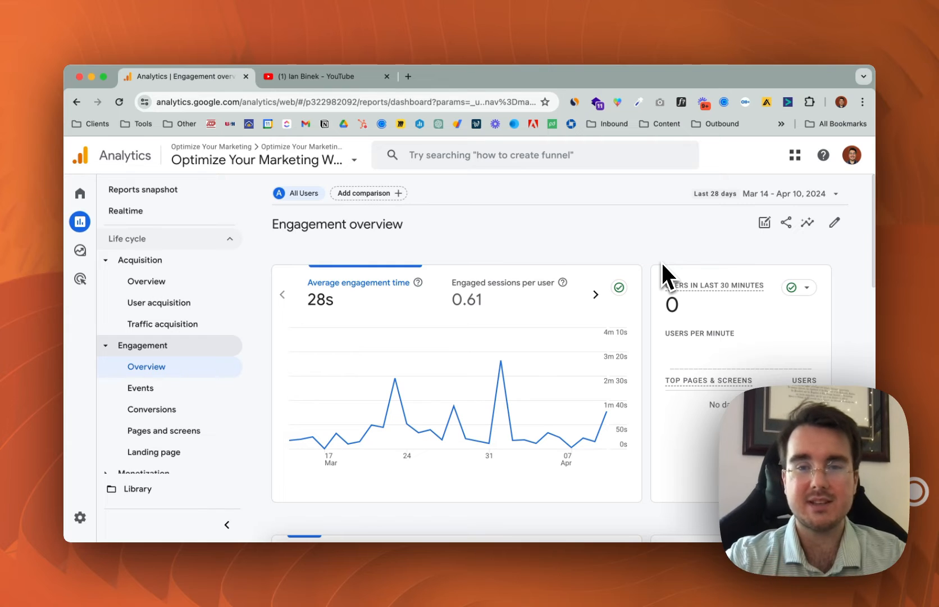
scroll(662, 263, down, 3)
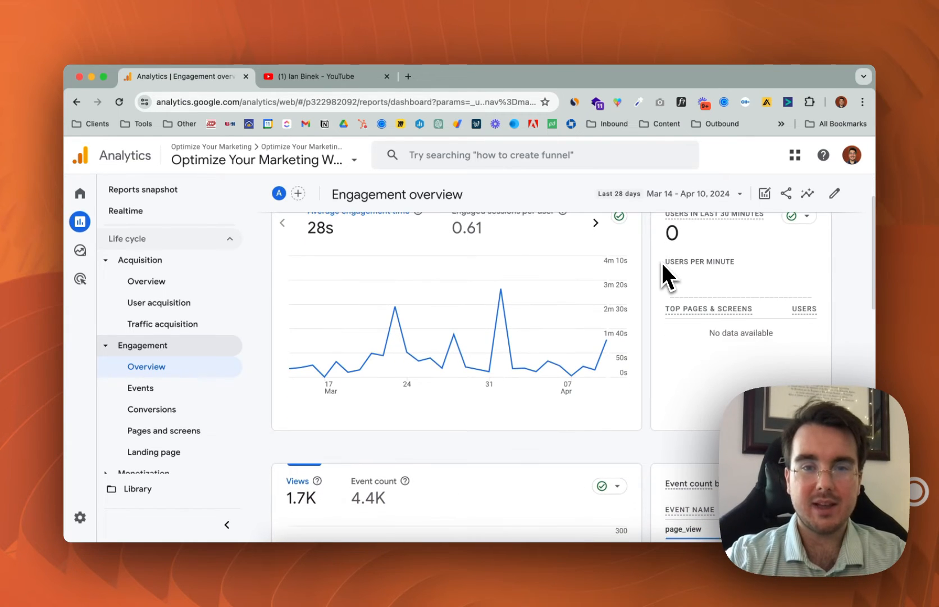
scroll(662, 262, down, 5)
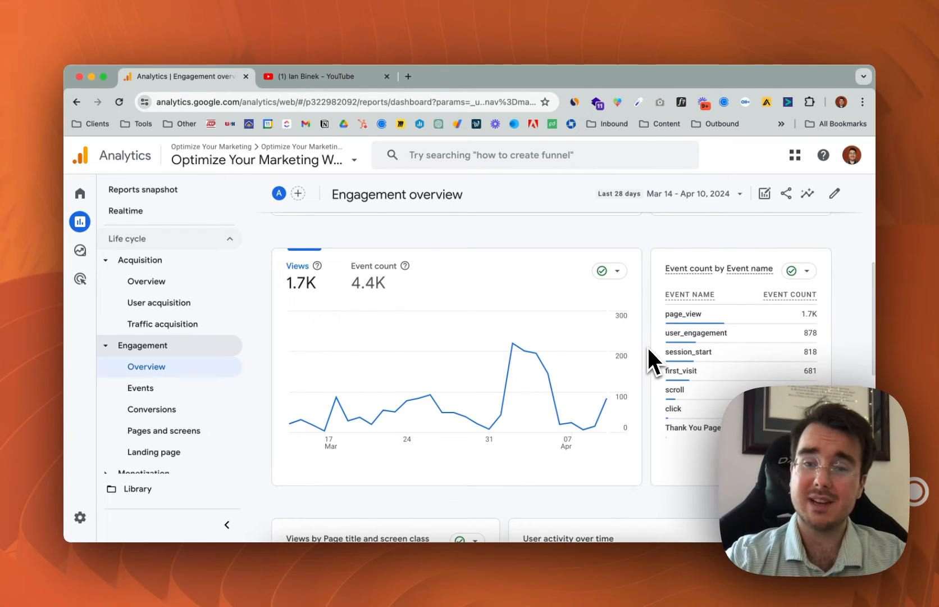
scroll(647, 346, down, 1)
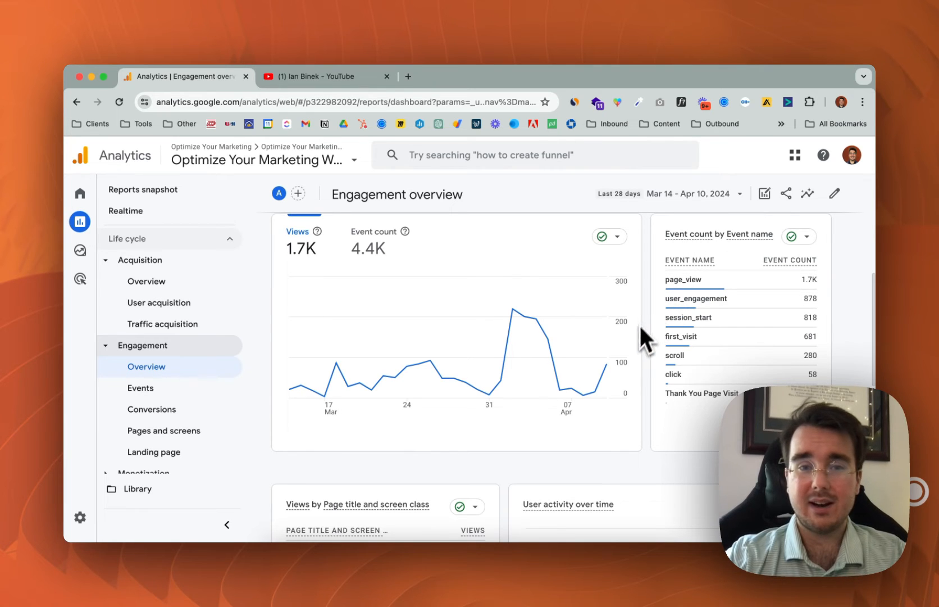
scroll(624, 342, down, 5)
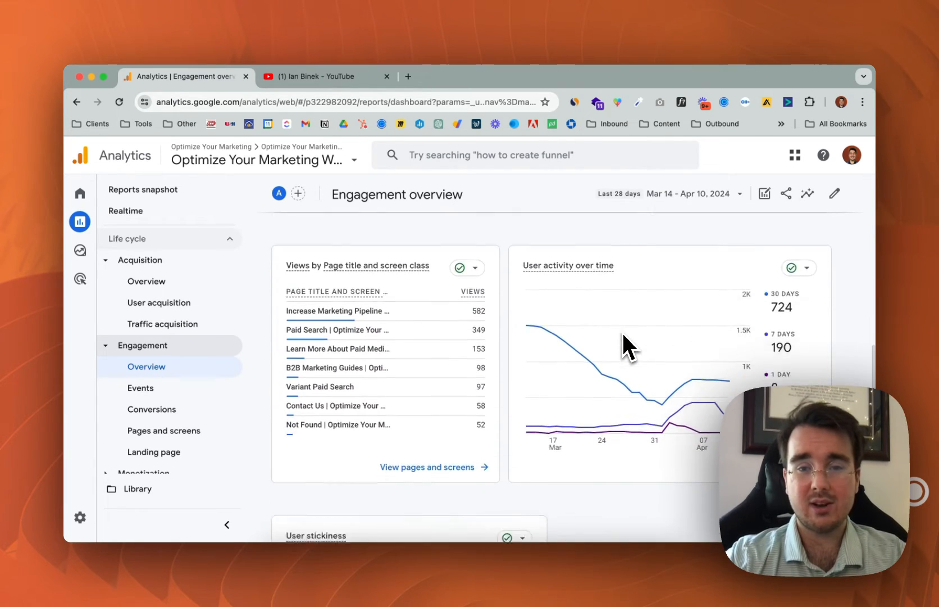
scroll(623, 344, down, 5)
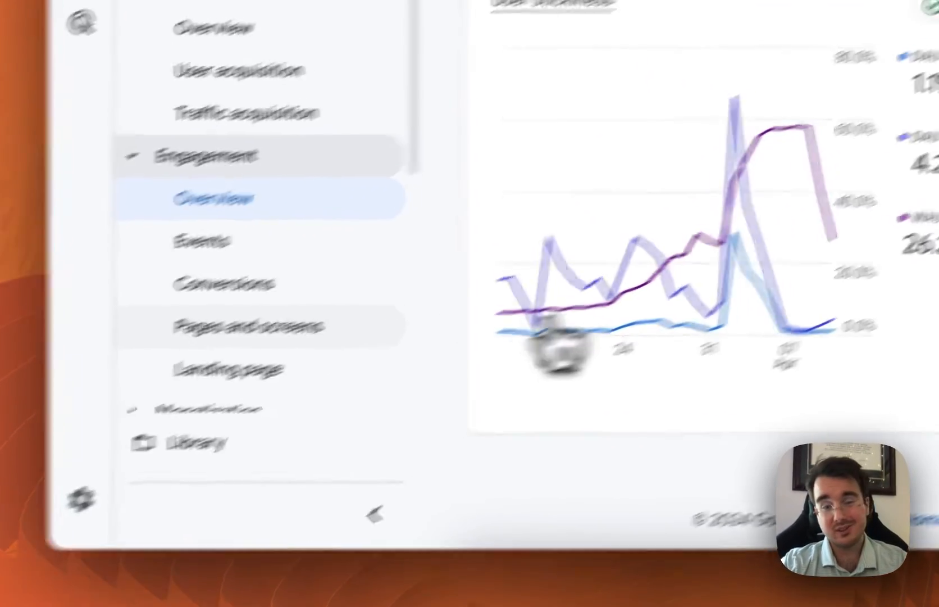
Step: Open the Pages and screens report and examine the table of page paths with their views, users and engagement time
click(179, 430)
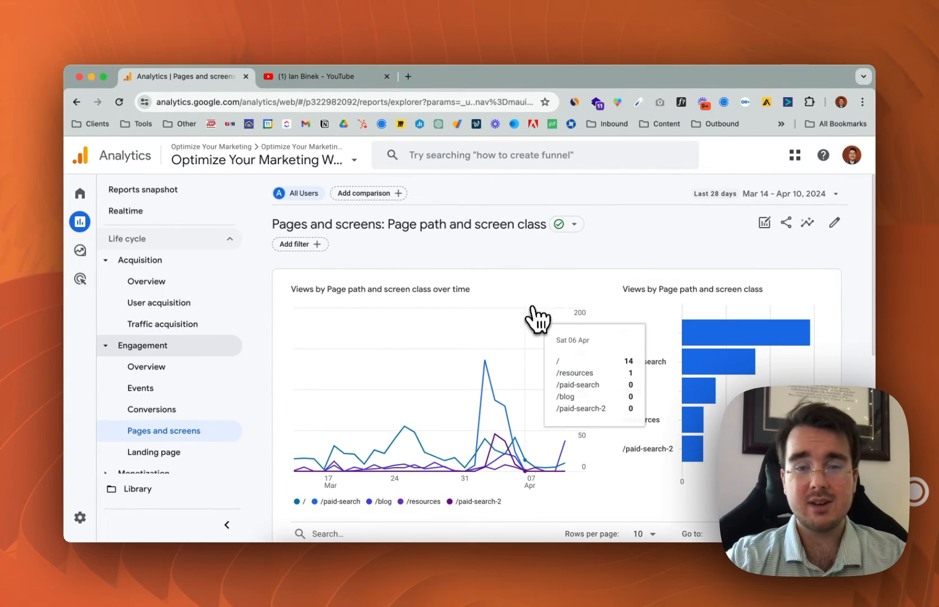
scroll(538, 320, down, 3)
scroll(534, 317, down, 5)
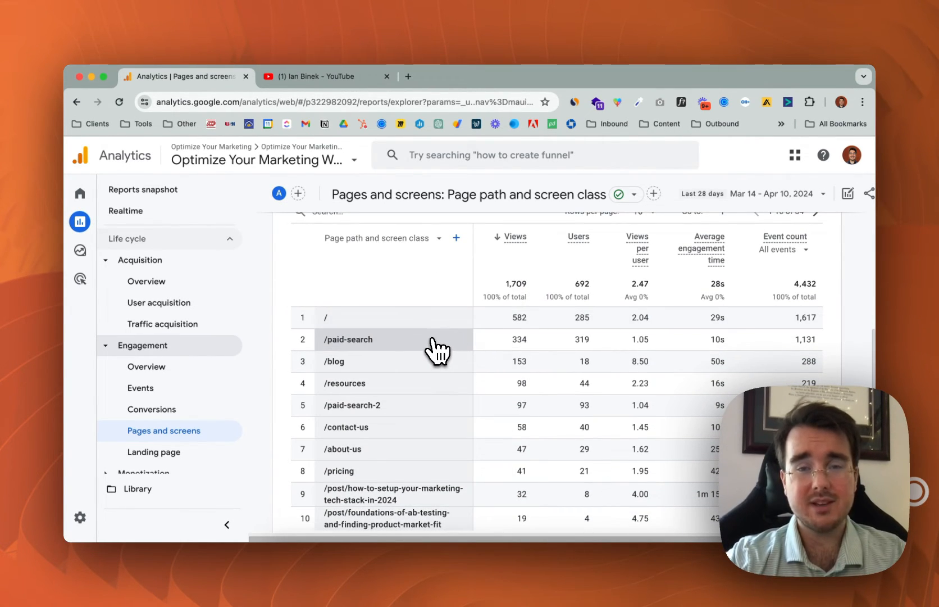
Step: Search the secondary dimensions of the page path table for source and clear the search
click(456, 237)
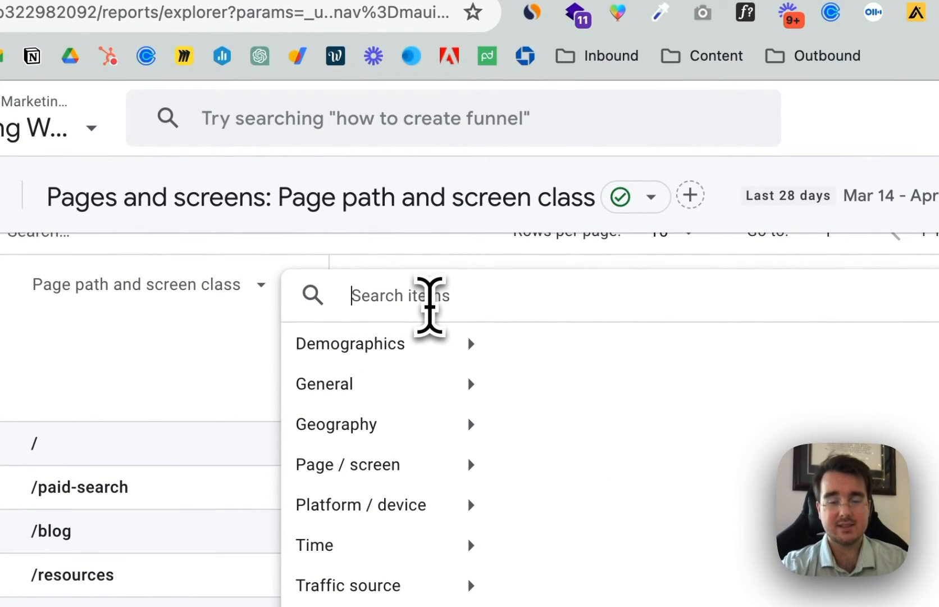
text(spource)
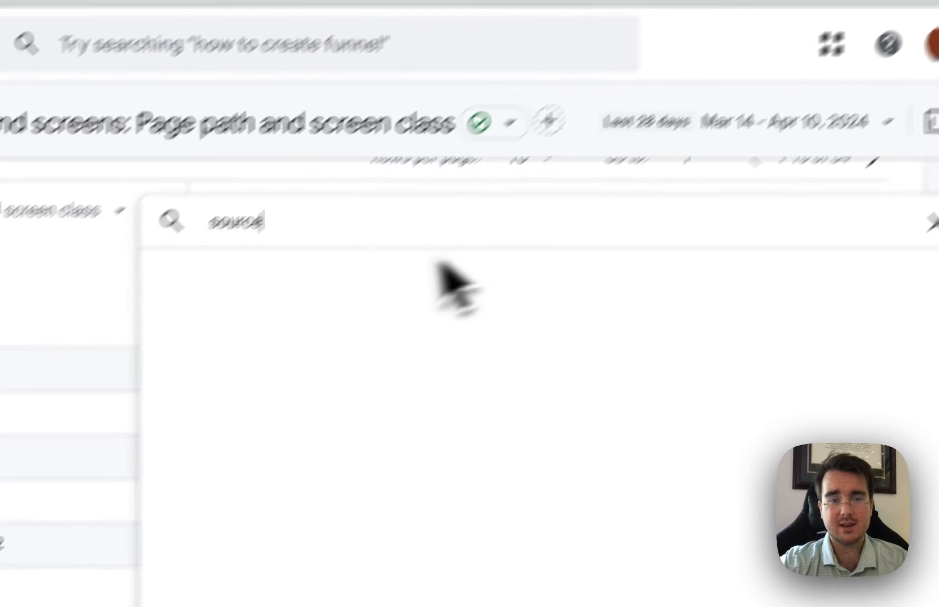
key(BackSpace)
key(BackSpace)
key(BackSpace)
key(BackSpace)
key(BackSpace)
key(BackSpace)
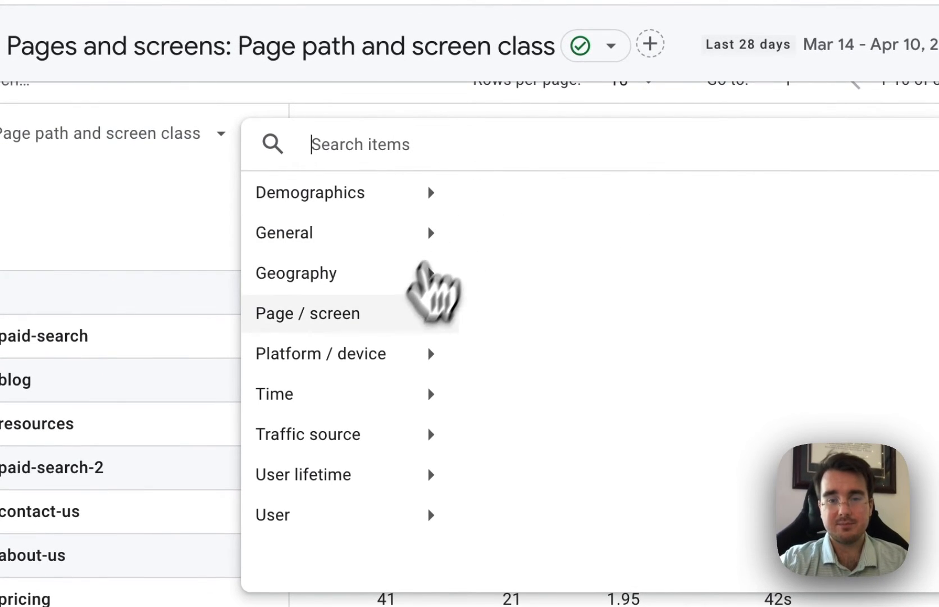
Step: Add the Device dimension from the Platform / device category as the secondary dimension and examine the page rows
click(402, 354)
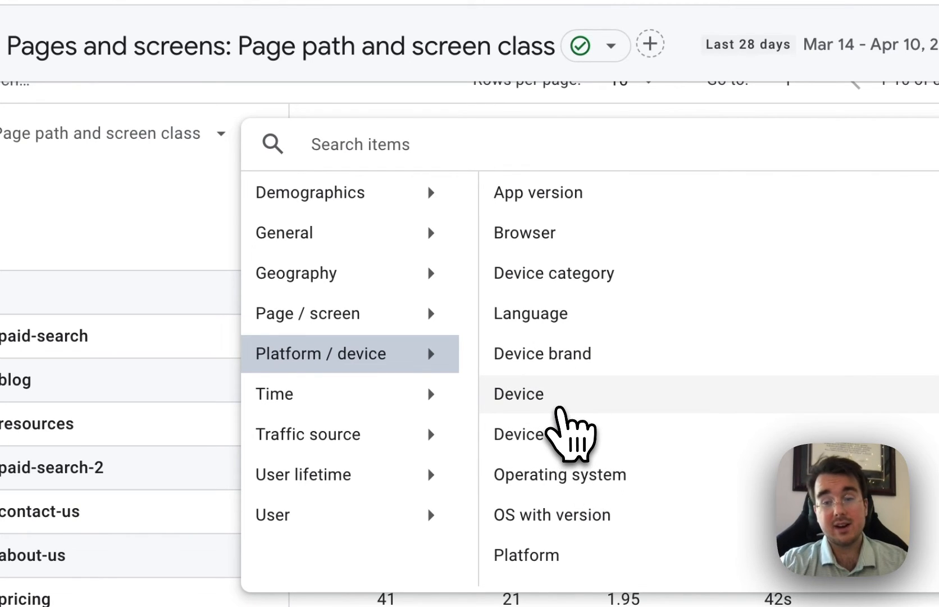
click(559, 407)
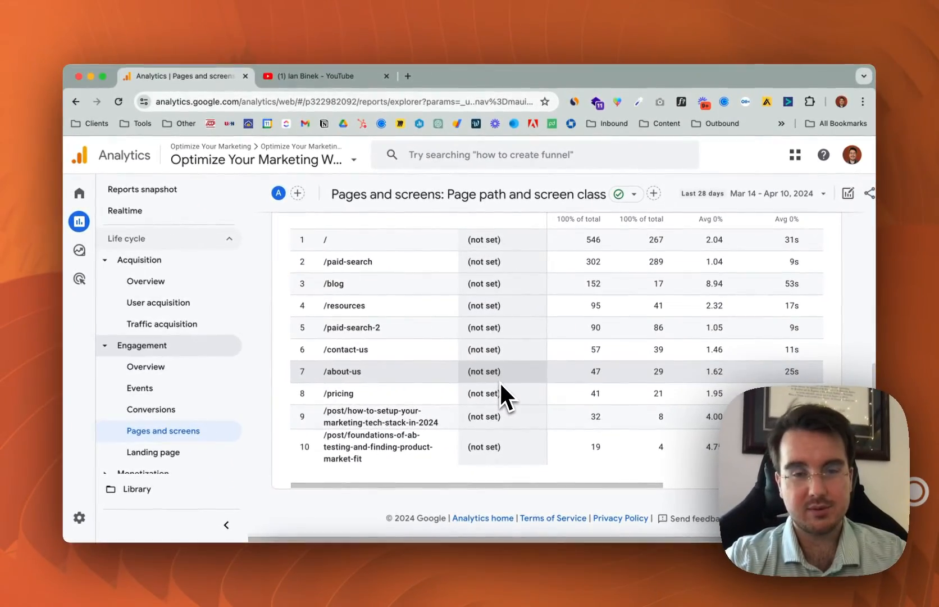
scroll(481, 394, up, 3)
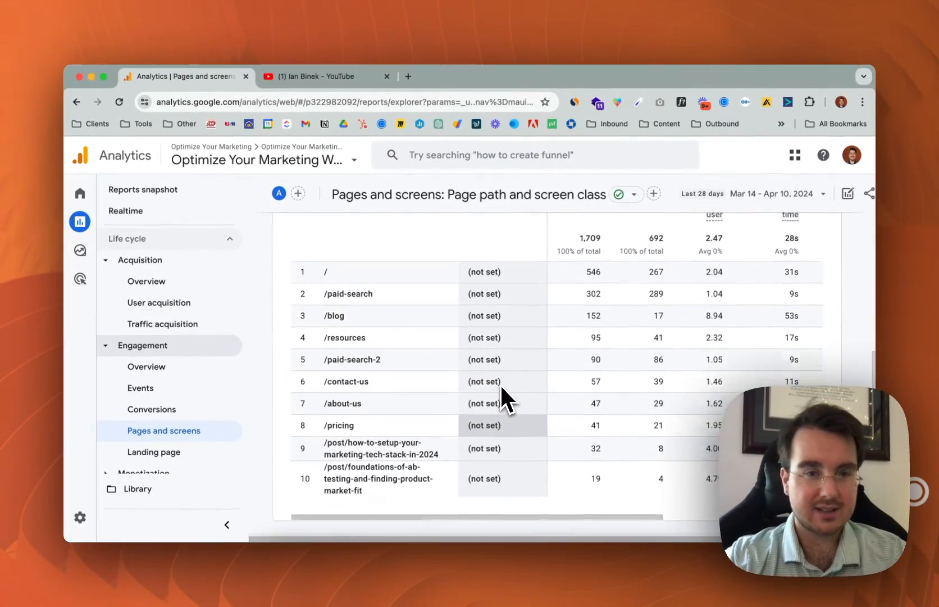
scroll(500, 384, up, 2)
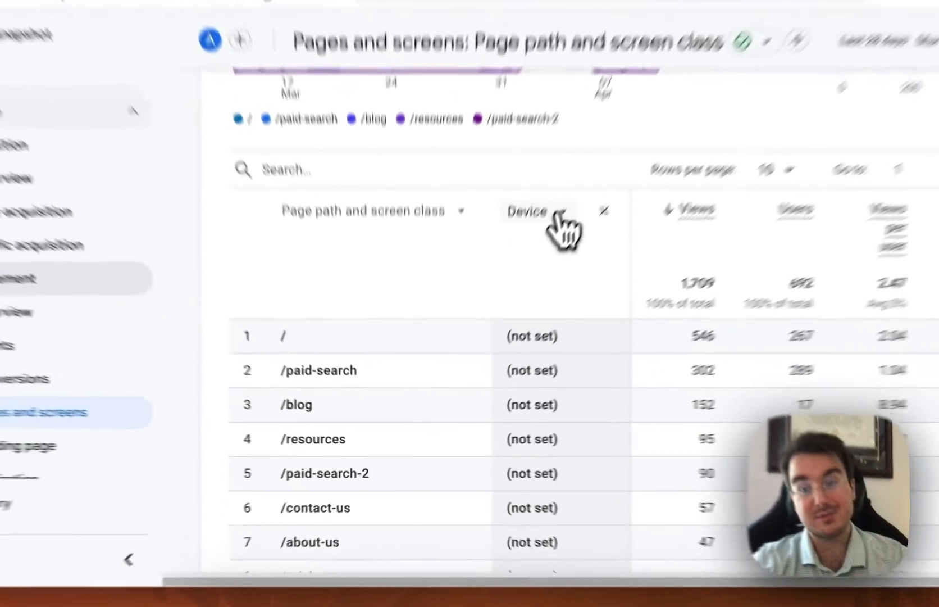
Step: Change the secondary dimension to the session-scoped Session manual source traffic dimension and examine the traffic source of each page
click(503, 304)
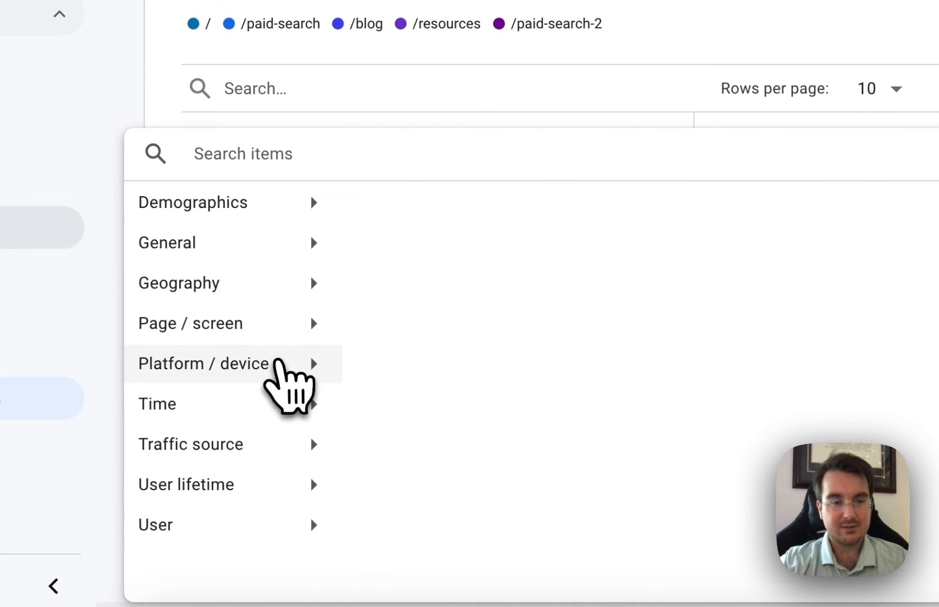
click(273, 442)
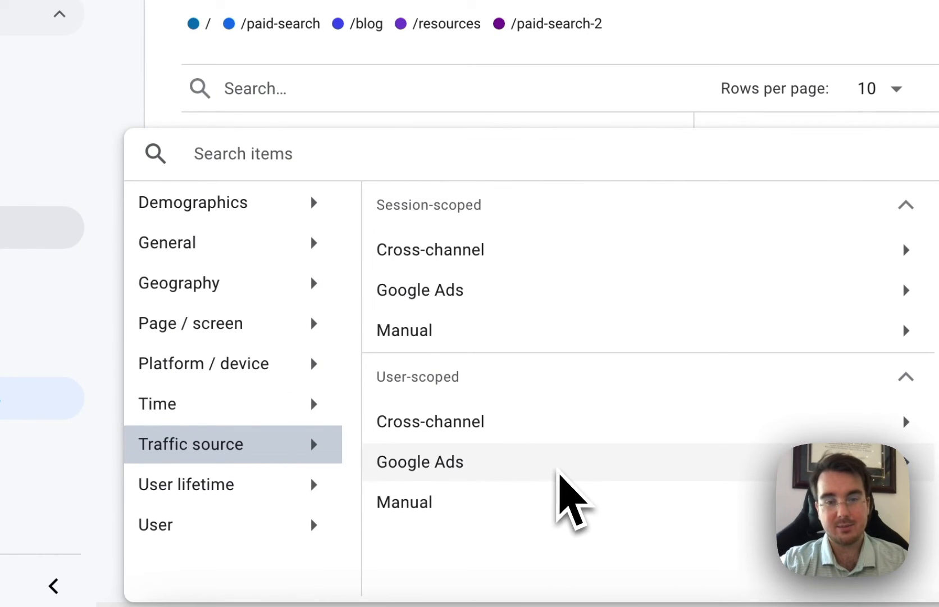
click(663, 339)
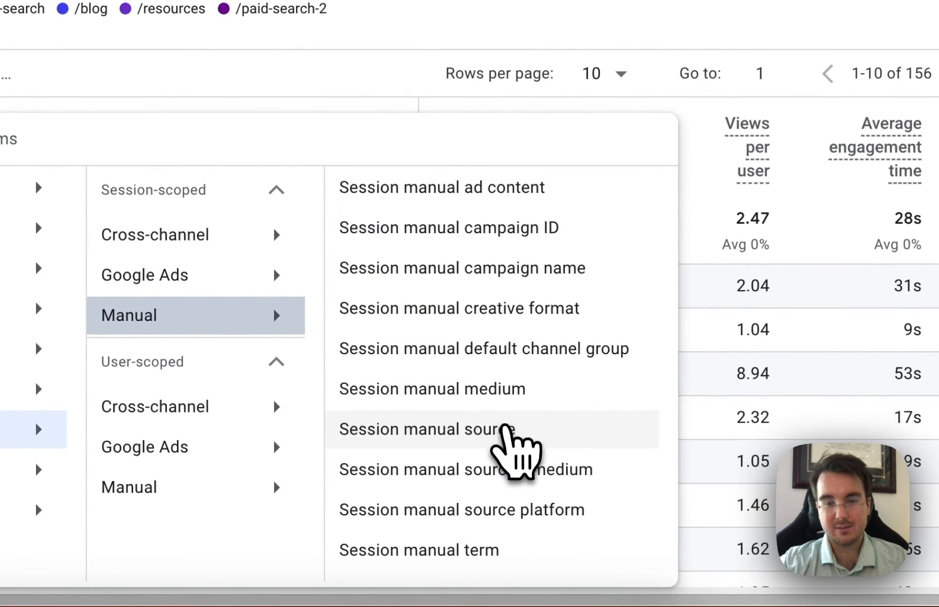
click(506, 430)
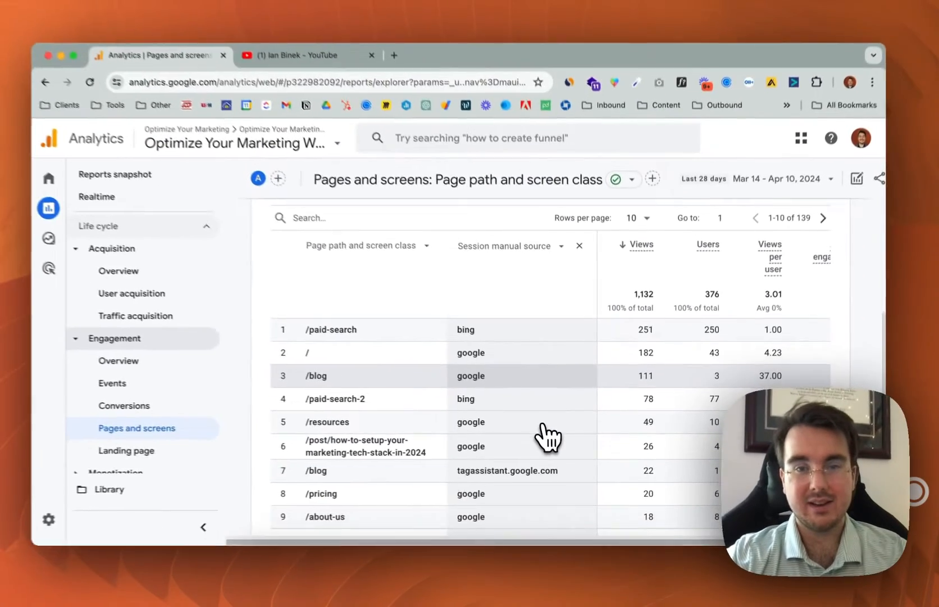
scroll(486, 406, down, 2)
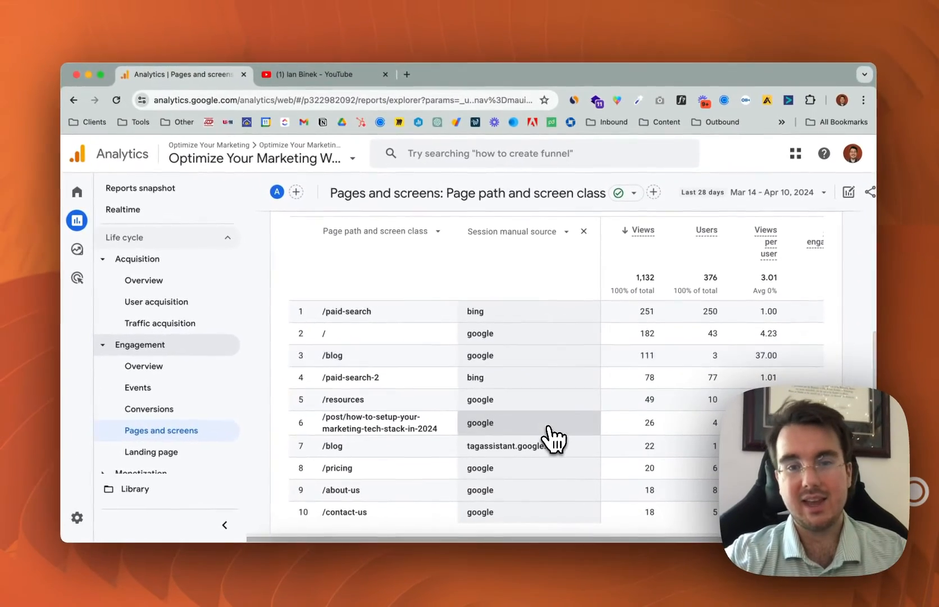
scroll(554, 438, down, 1)
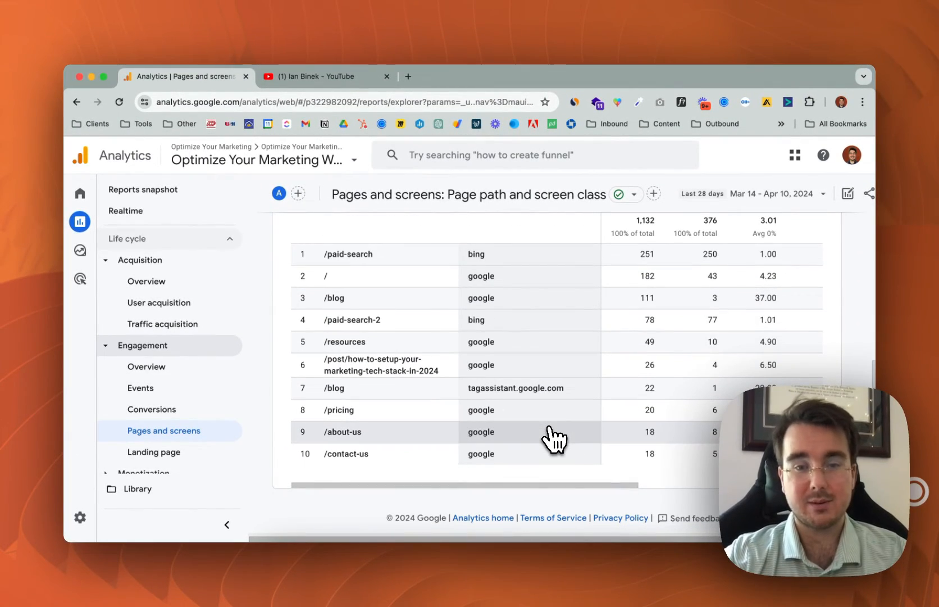
Step: Expand the User attributes report group in the User section and open its Overview report
scroll(209, 398, down, 3)
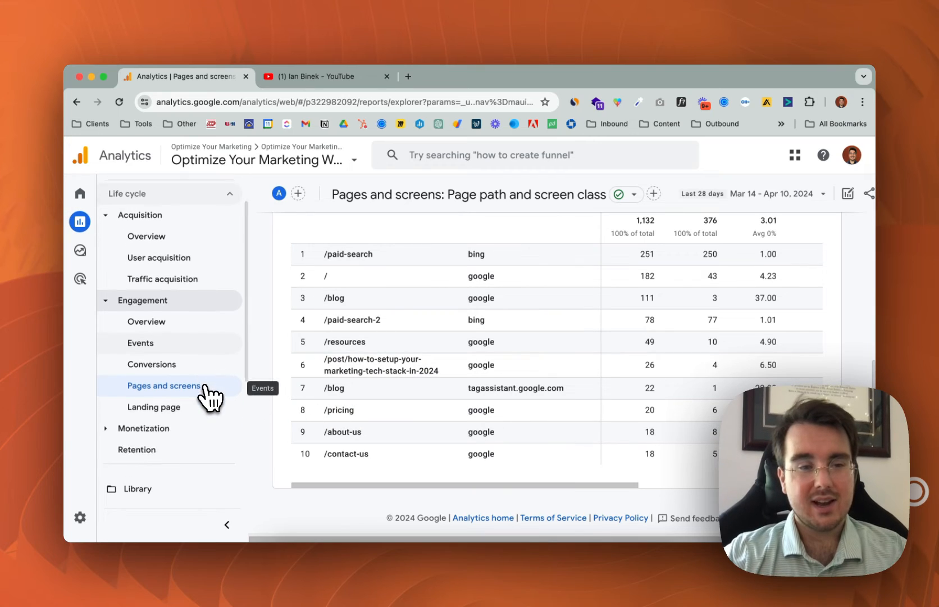
scroll(210, 398, down, 2)
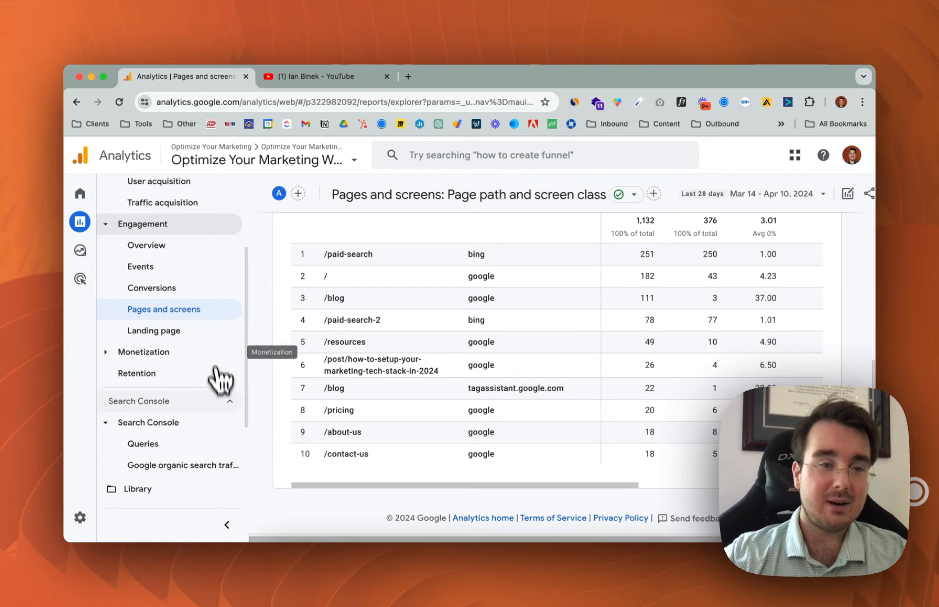
scroll(222, 387, down, 3)
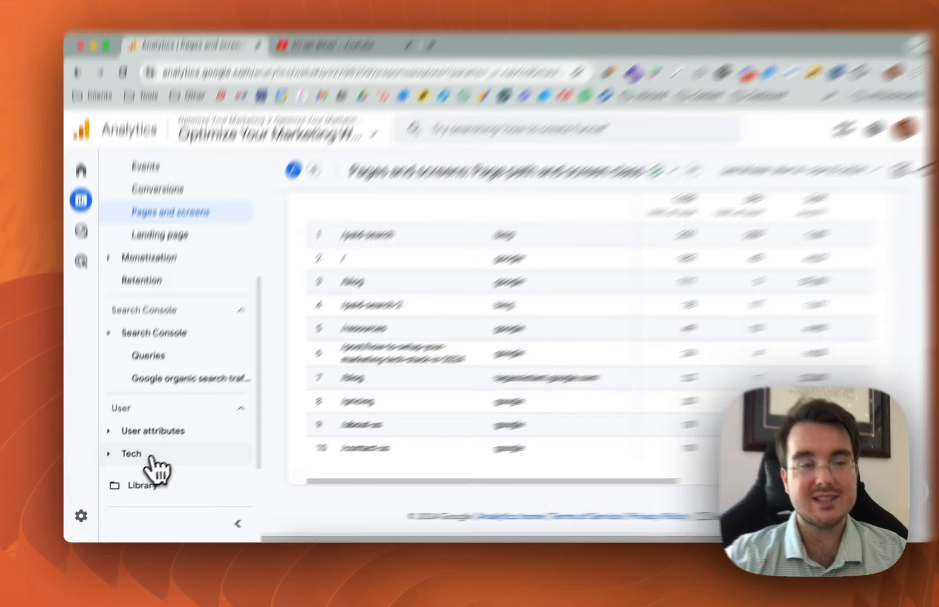
click(166, 443)
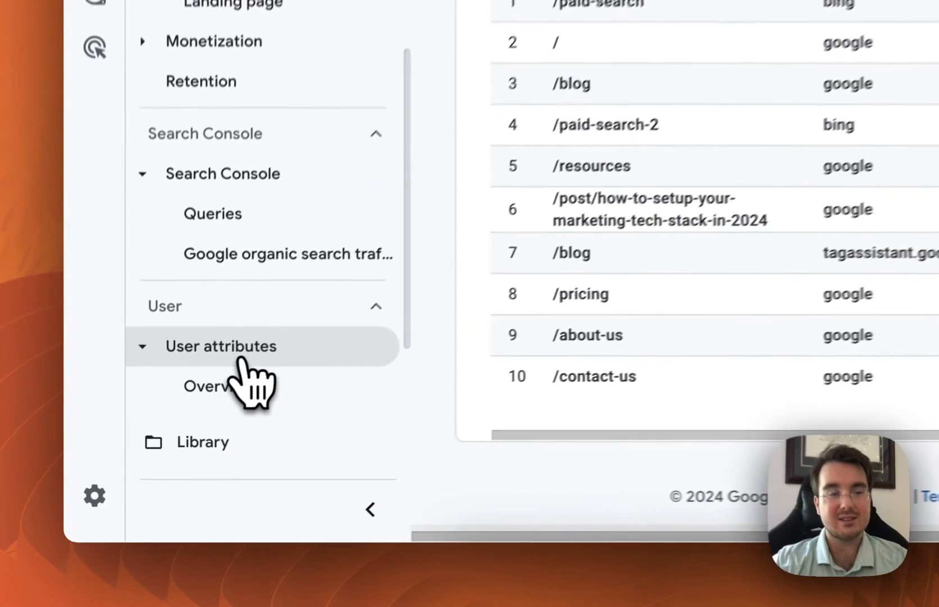
click(376, 368)
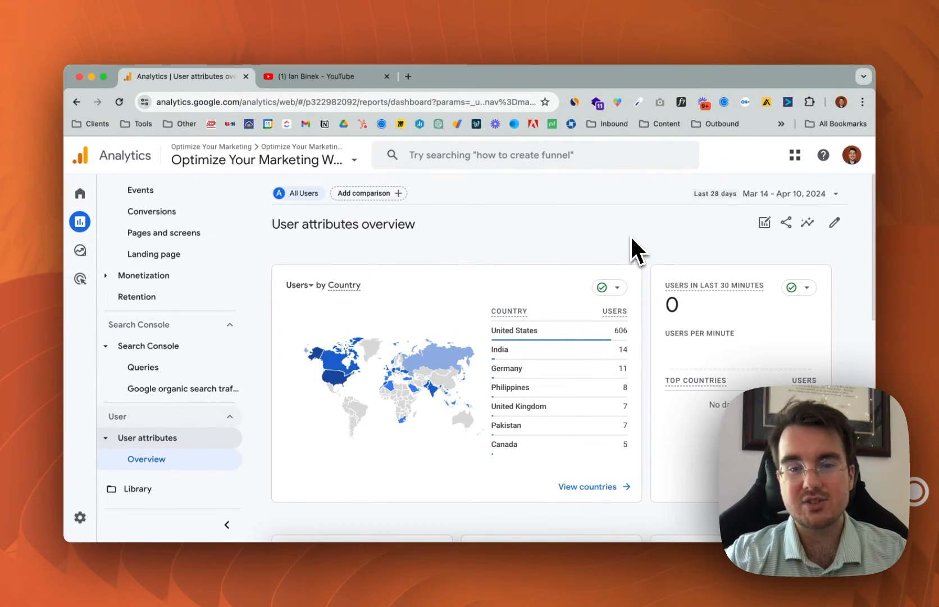
Step: Examine the User attributes overview cards for city, gender, interests, age and language
scroll(645, 387, down, 5)
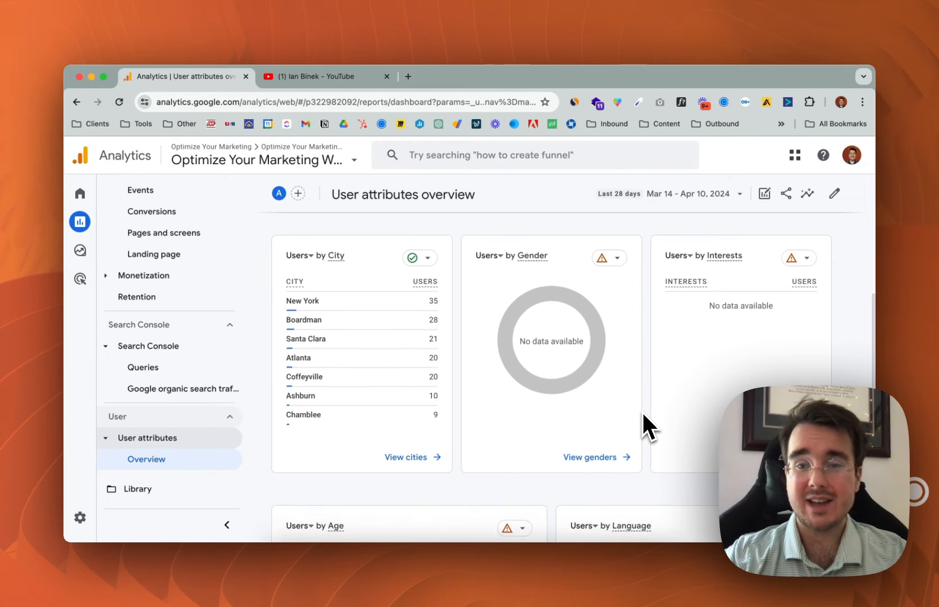
scroll(643, 415, down, 3)
scroll(646, 407, up, 1)
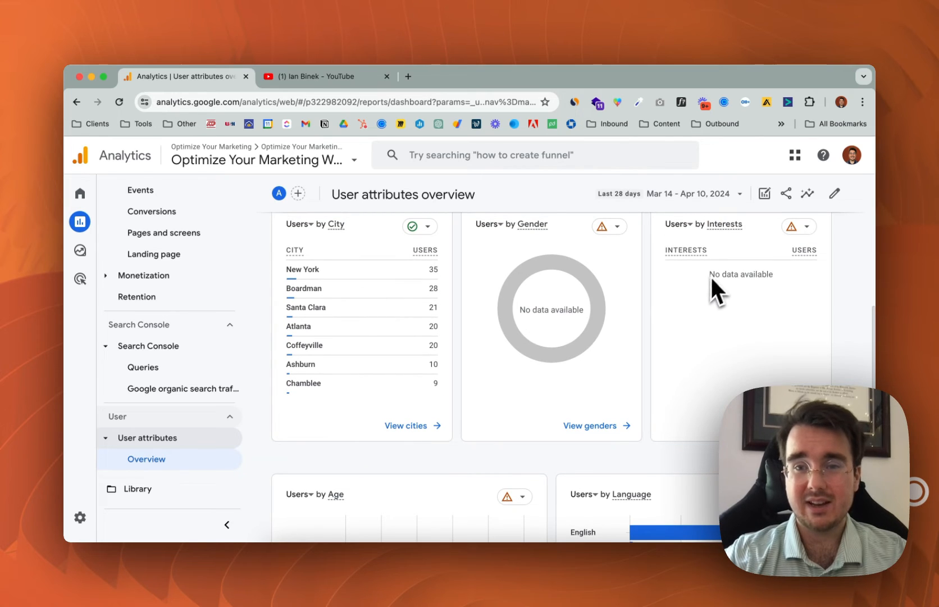
scroll(657, 376, down, 5)
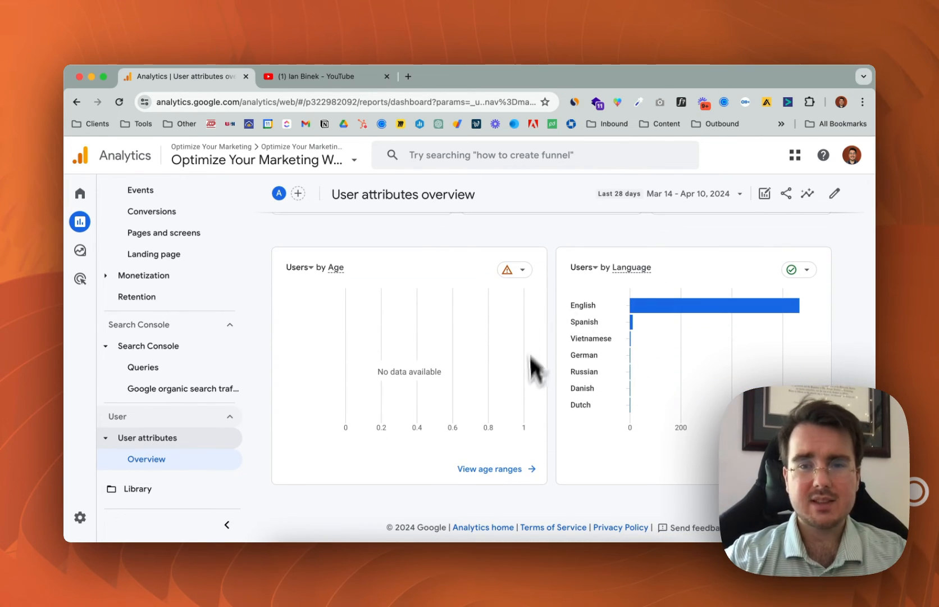
scroll(533, 393, up, 4)
scroll(536, 416, up, 1)
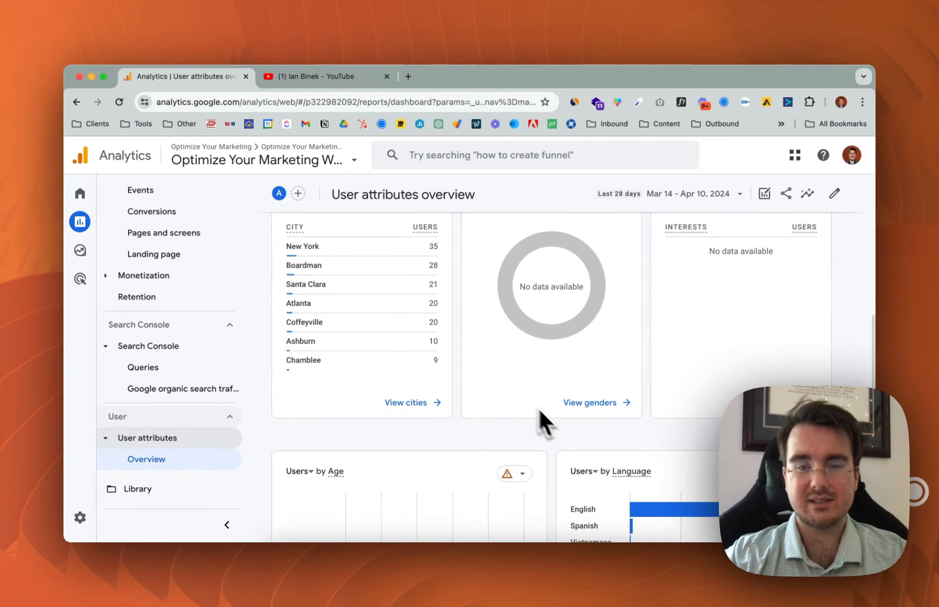
Step: Open the Audiences report in the User attributes group
scroll(178, 434, down, 2)
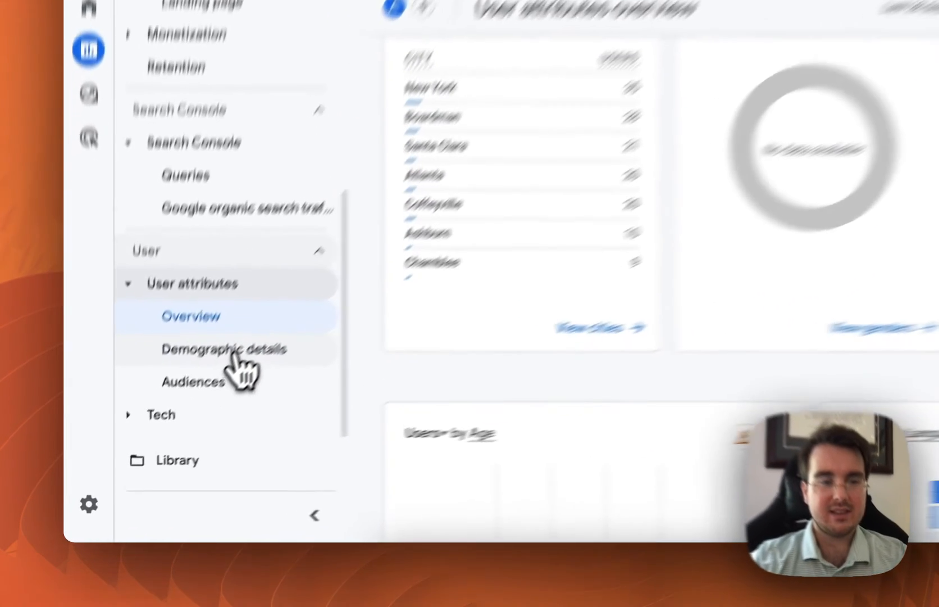
click(190, 422)
click(259, 336)
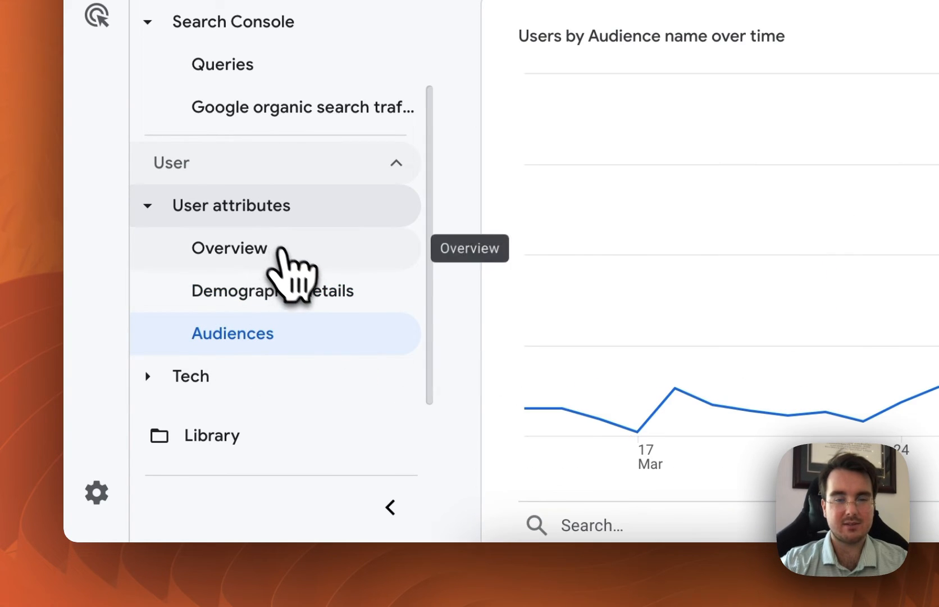
Step: Open the Tech overview report and examine its cards for platform, operating system, browser, device category, screen resolution and app version
click(204, 380)
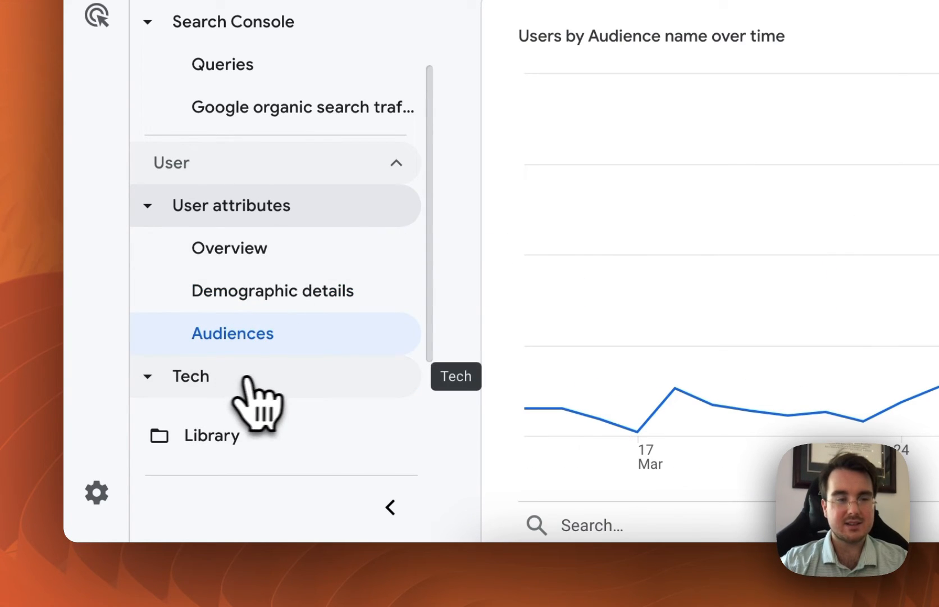
scroll(292, 388, down, 2)
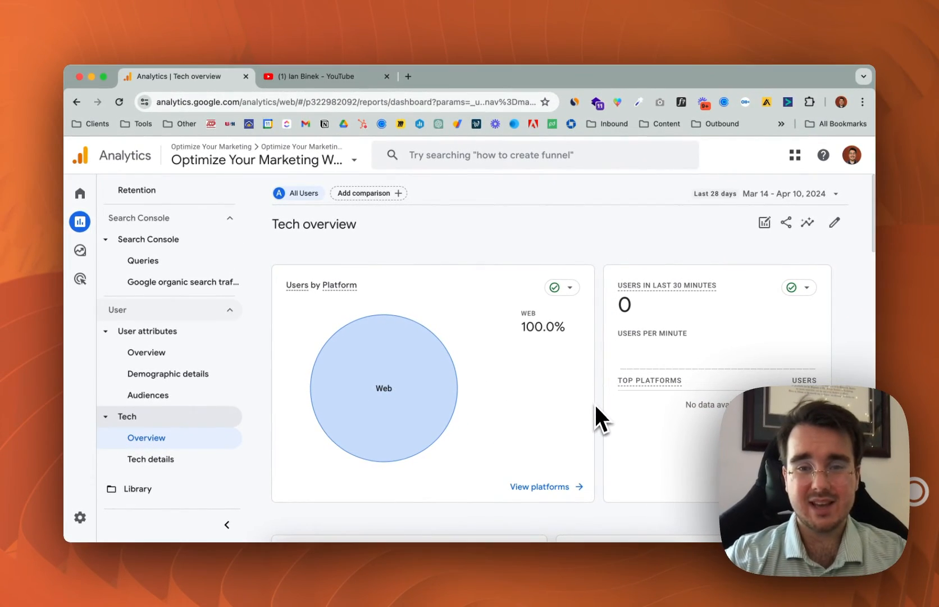
scroll(554, 413, down, 5)
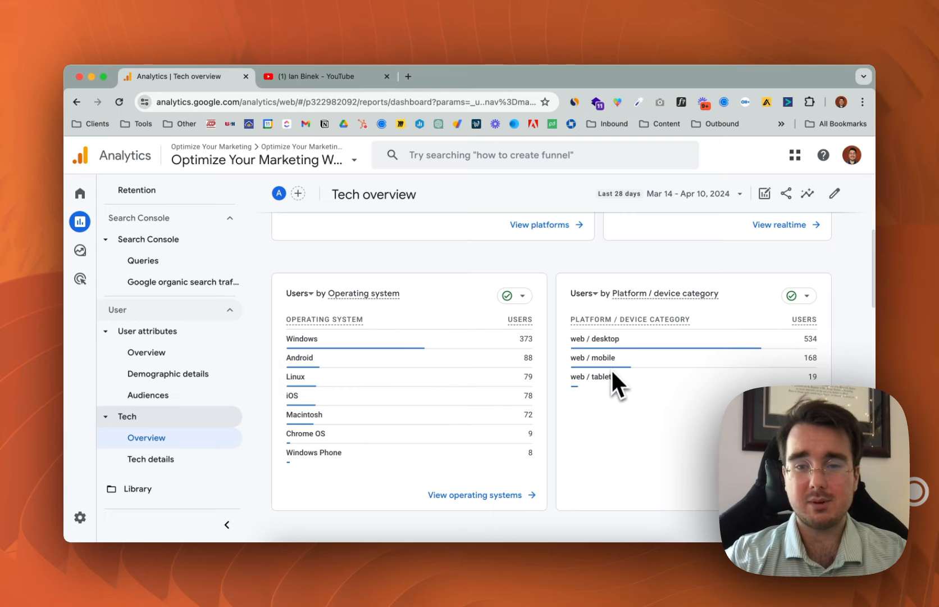
scroll(605, 432, down, 3)
scroll(604, 433, down, 3)
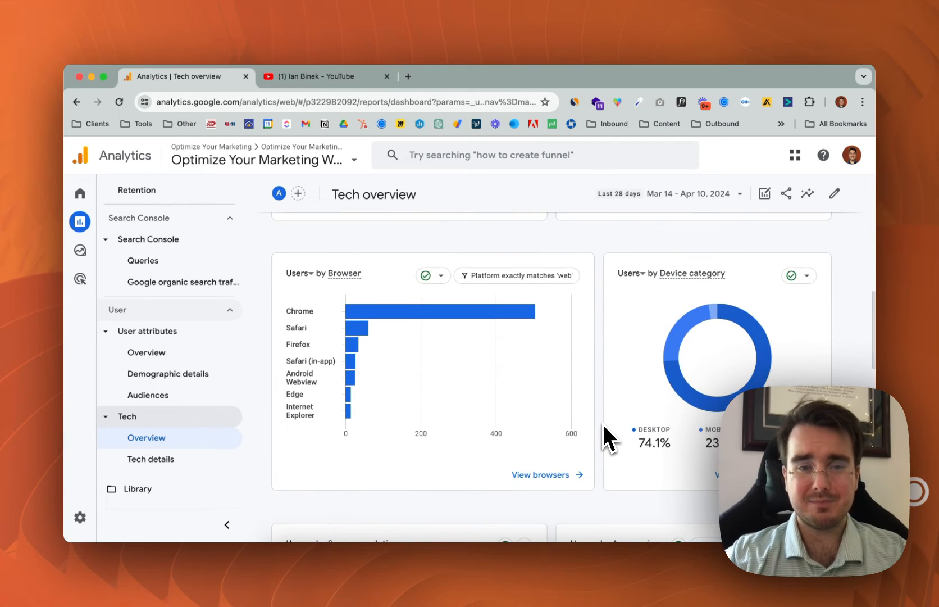
scroll(550, 427, down, 2)
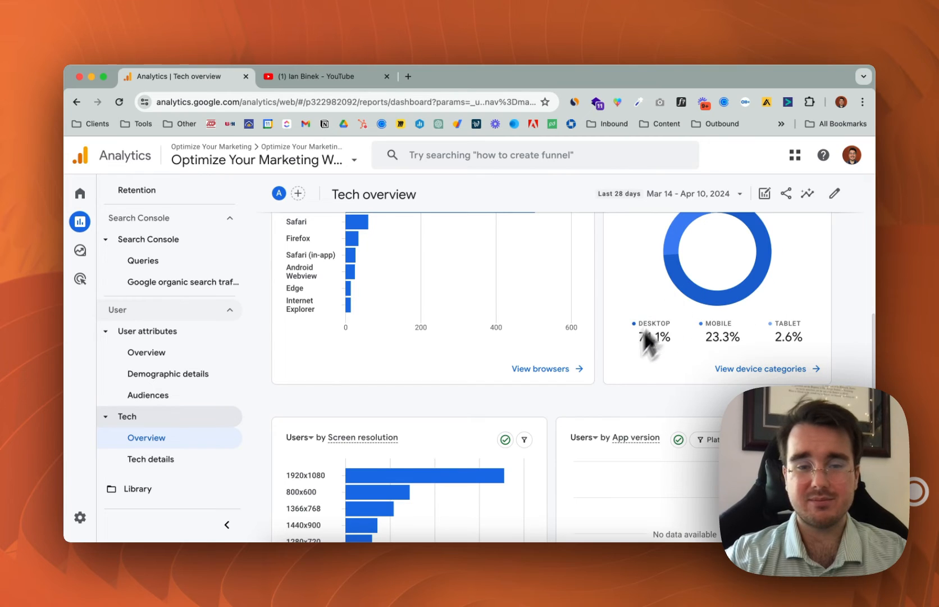
scroll(592, 390, down, 2)
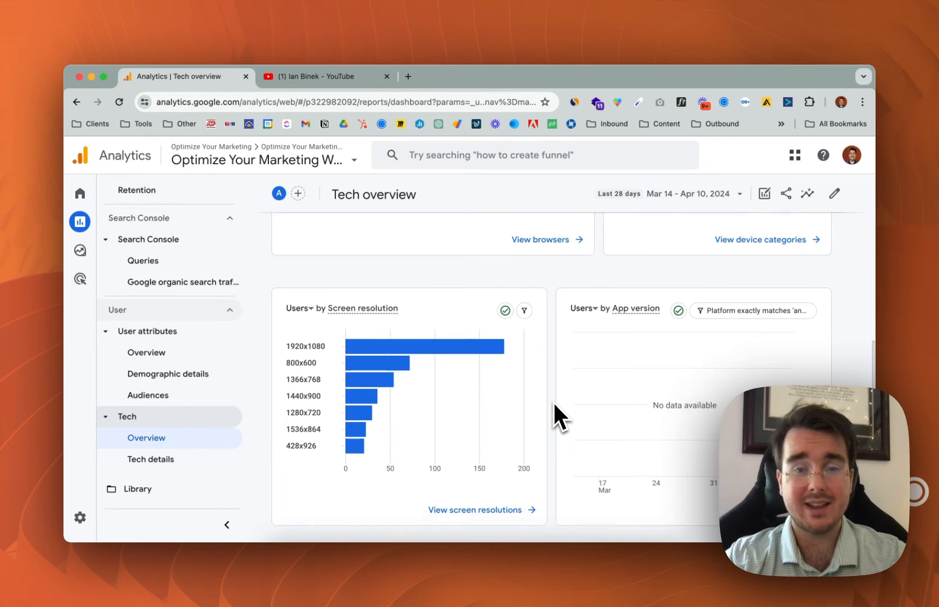
scroll(552, 401, down, 5)
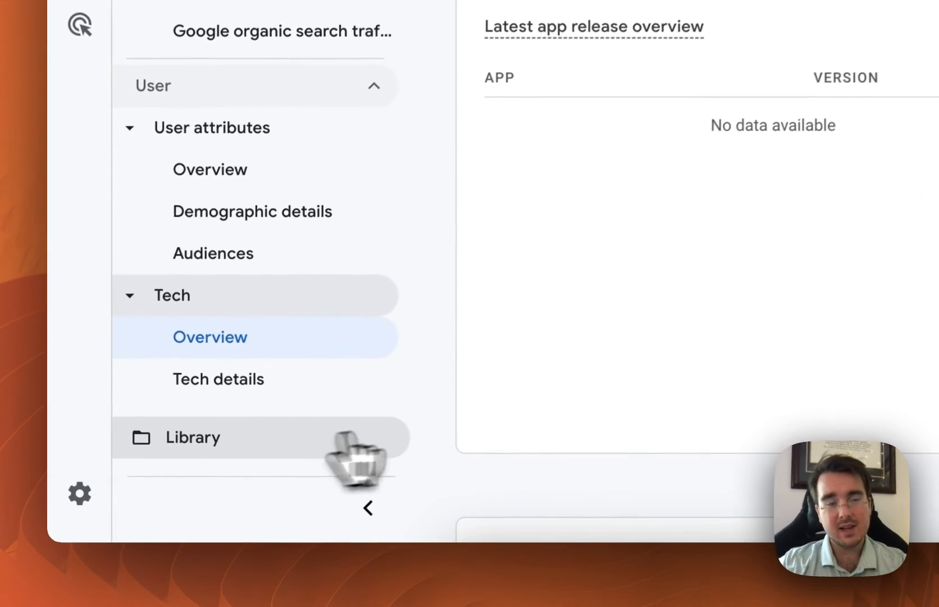
Step: Open the report Library and look through its Collections and Reports sections
click(217, 490)
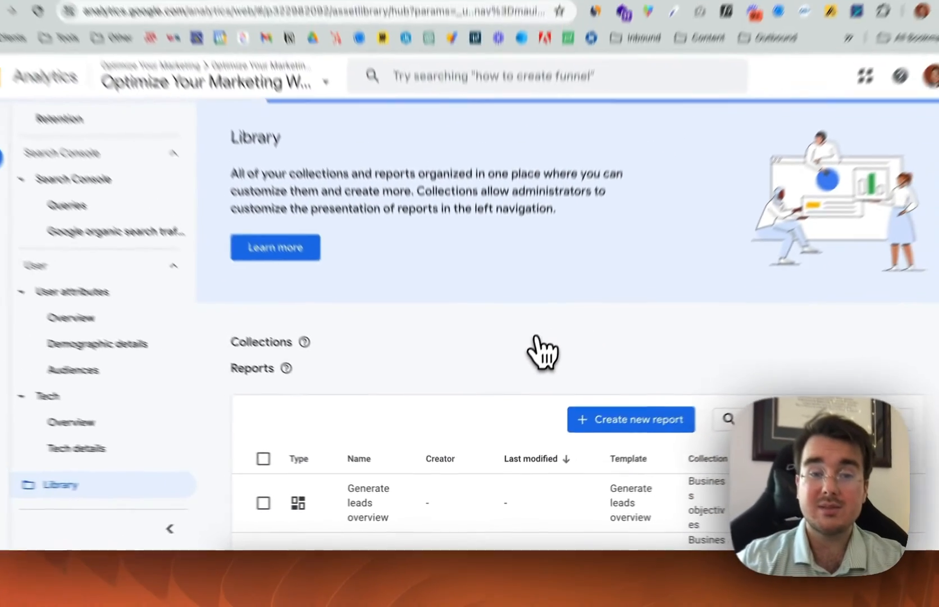
scroll(619, 253, down, 2)
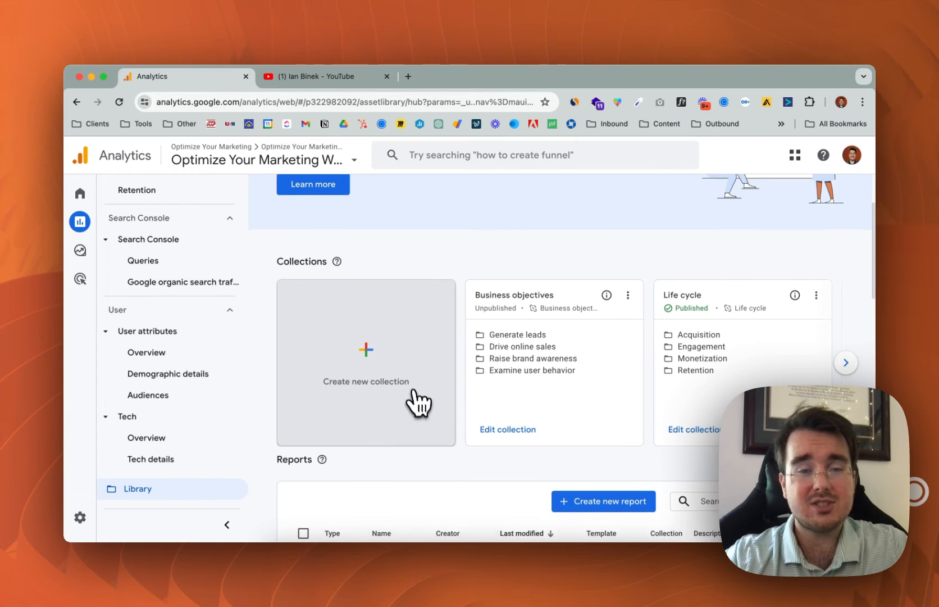
scroll(416, 394, down, 3)
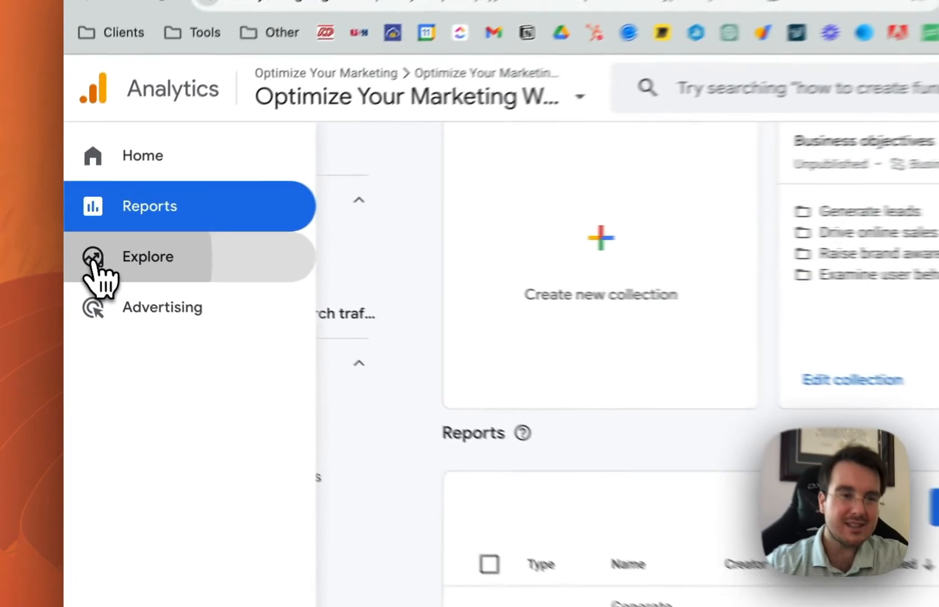
Step: View the Explorations page in Explore, and open the Advertising section to look over its Advertising snapshot
click(92, 257)
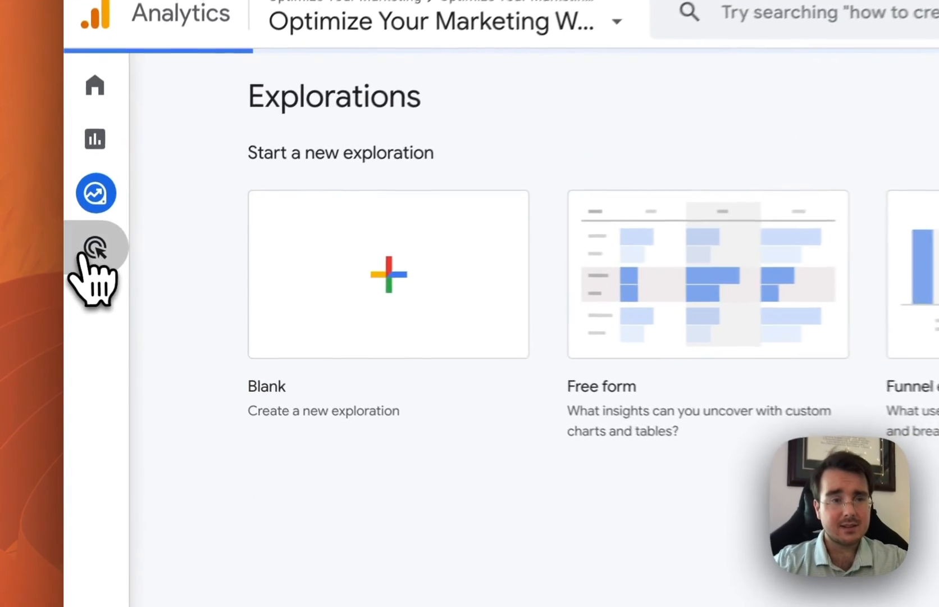
click(80, 279)
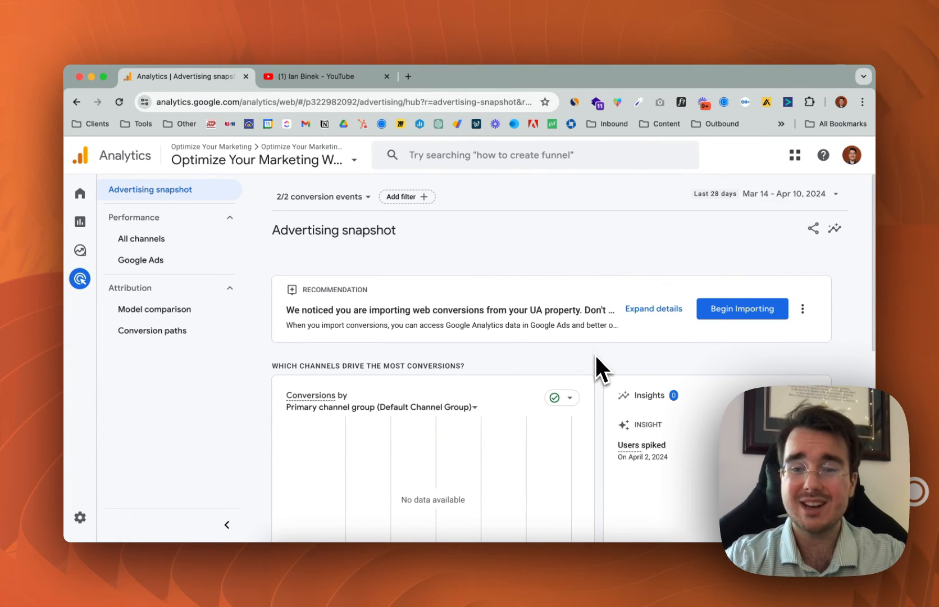
scroll(597, 368, down, 3)
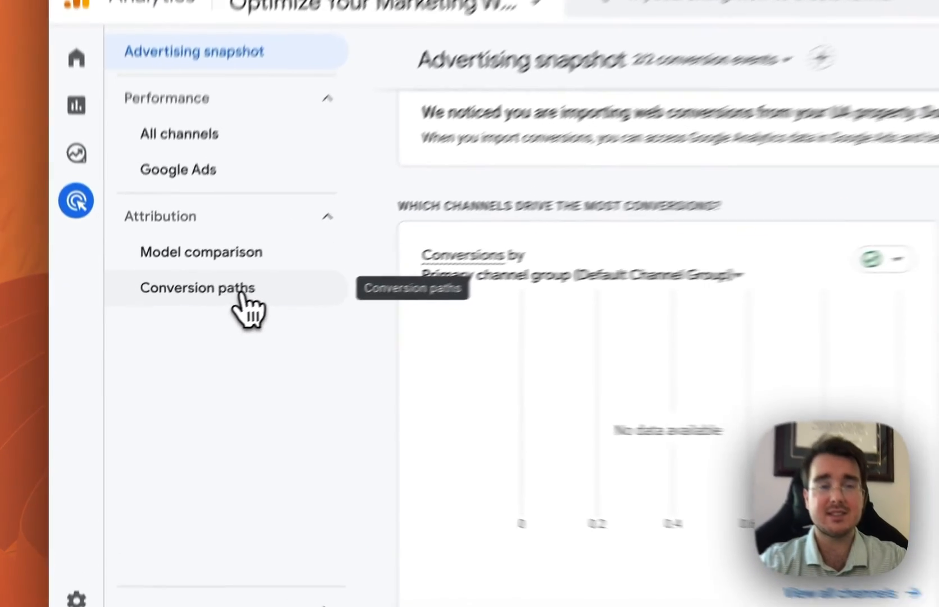
Step: Open the Conversion paths report under Attribution and look over its touchpoint charts and conversions table
click(179, 335)
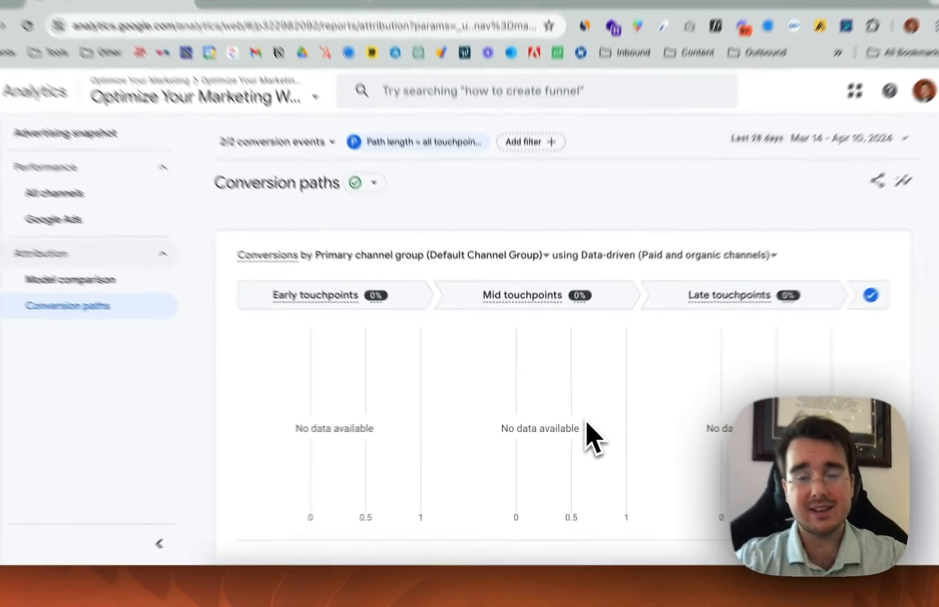
scroll(935, 456, down, 2)
scroll(577, 427, down, 3)
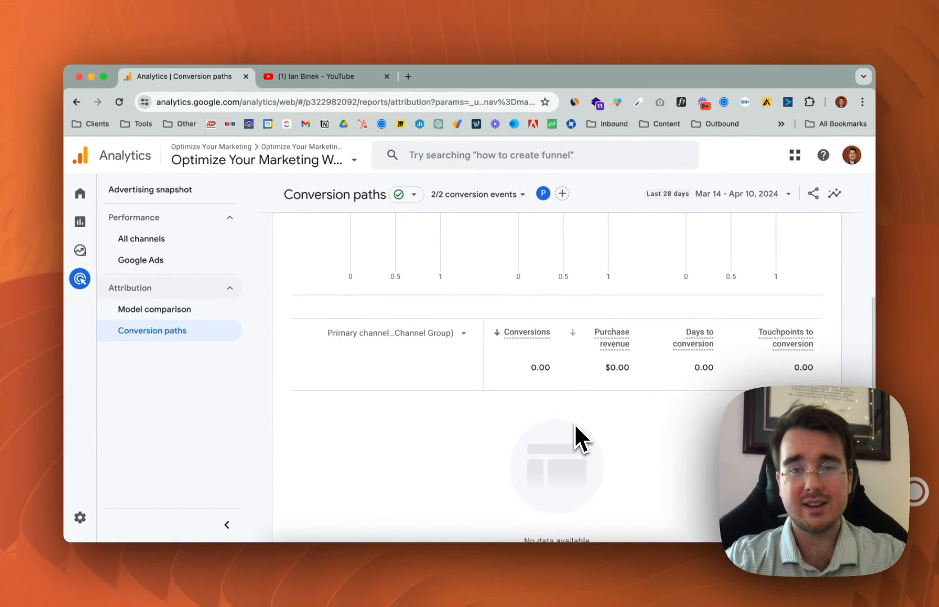
scroll(578, 427, up, 5)
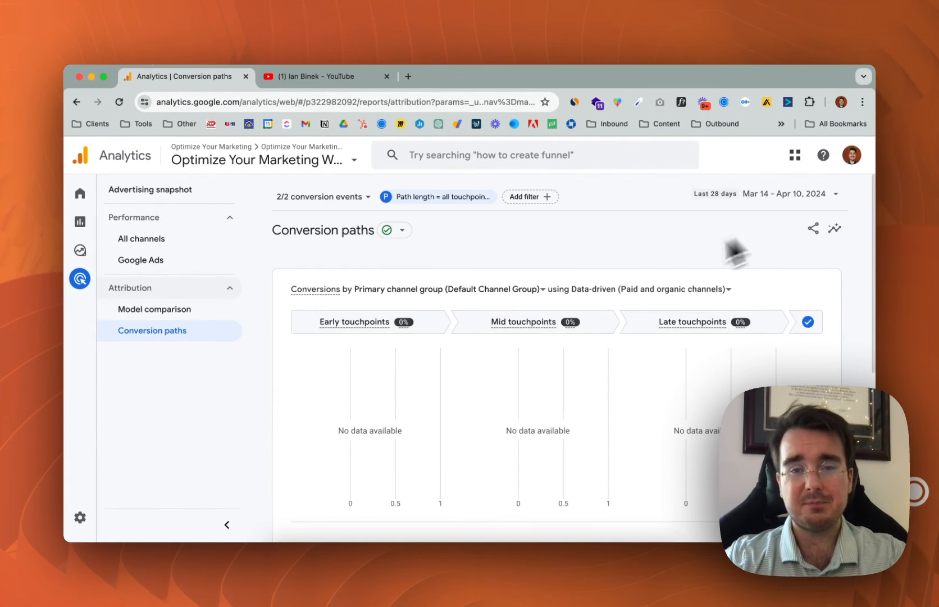
Step: Examine how Conversion paths divides the journey into early, mid and late touchpoints, along with the table's conversion, revenue, days and touchpoints columns
scroll(581, 283, down, 1)
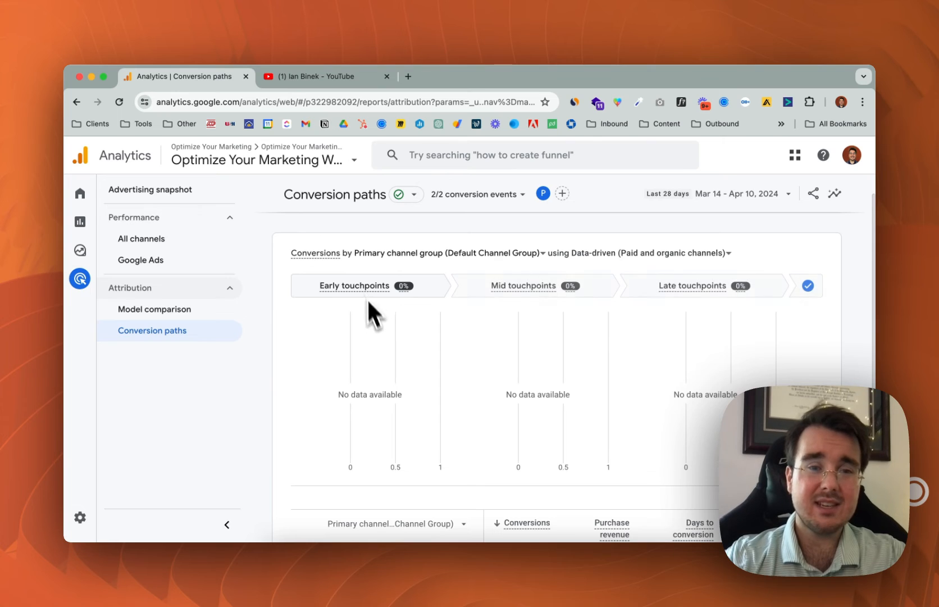
scroll(380, 376, down, 1)
scroll(381, 377, down, 2)
scroll(380, 376, up, 2)
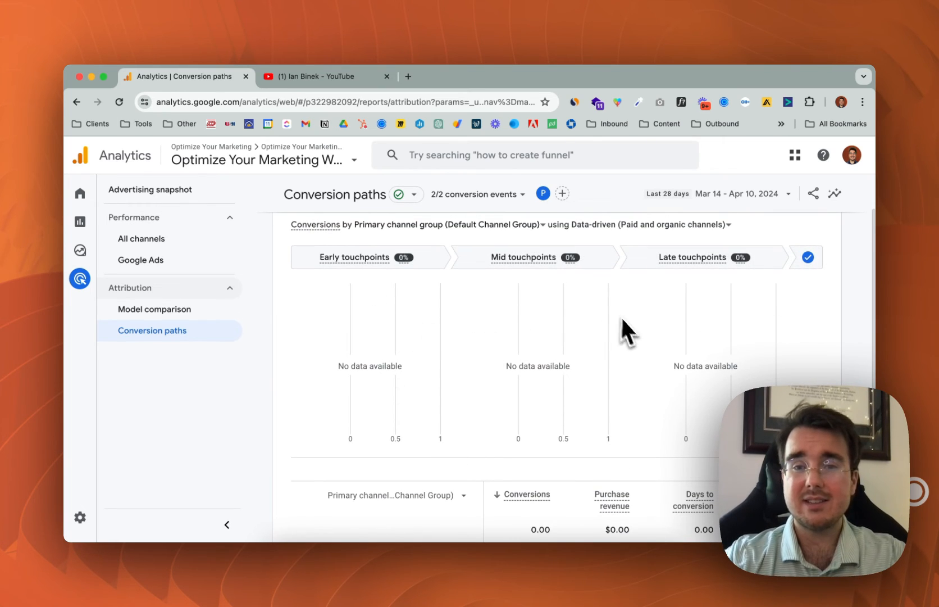
scroll(423, 355, up, 2)
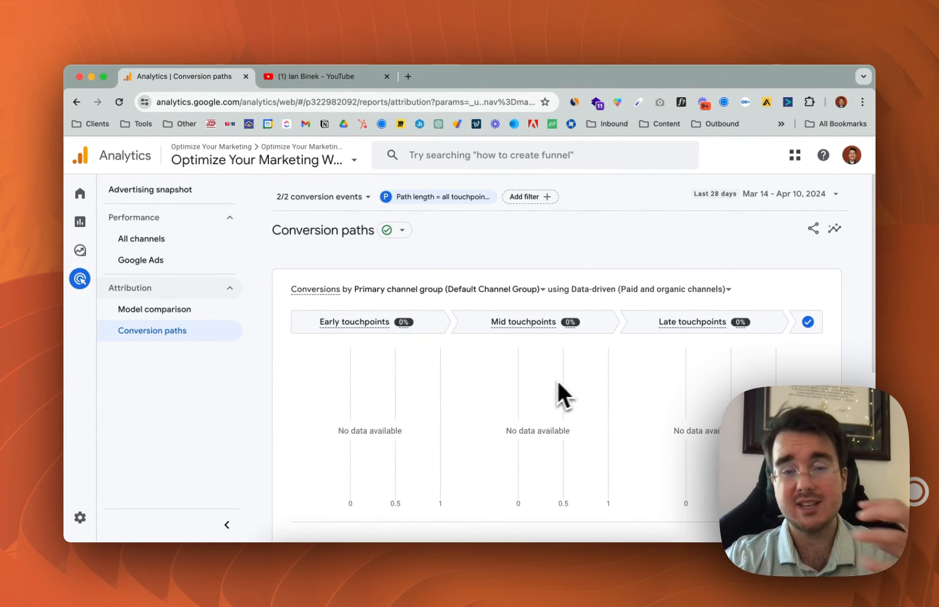
scroll(632, 424, down, 2)
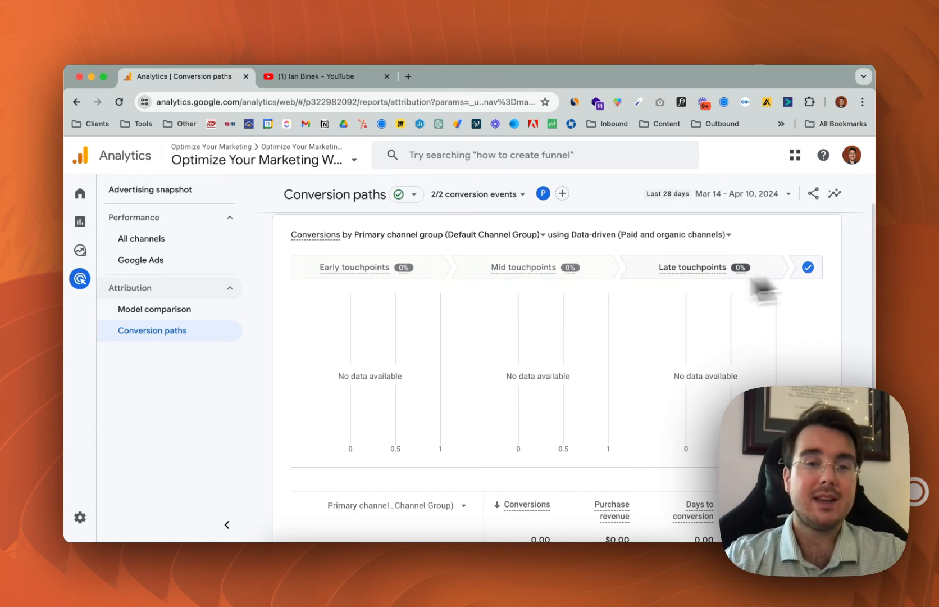
mouse_move(373, 268)
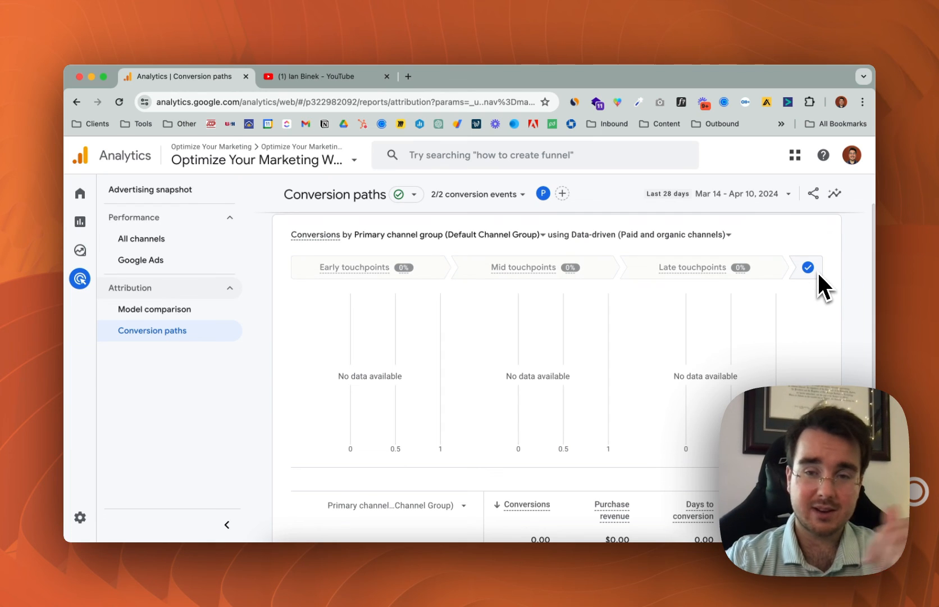
scroll(719, 331, down, 4)
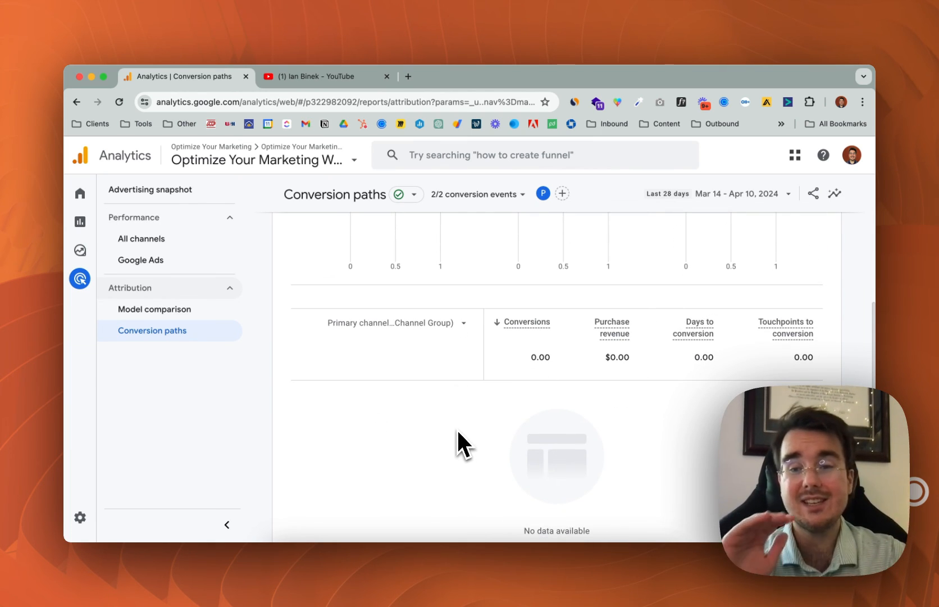
scroll(458, 431, up, 4)
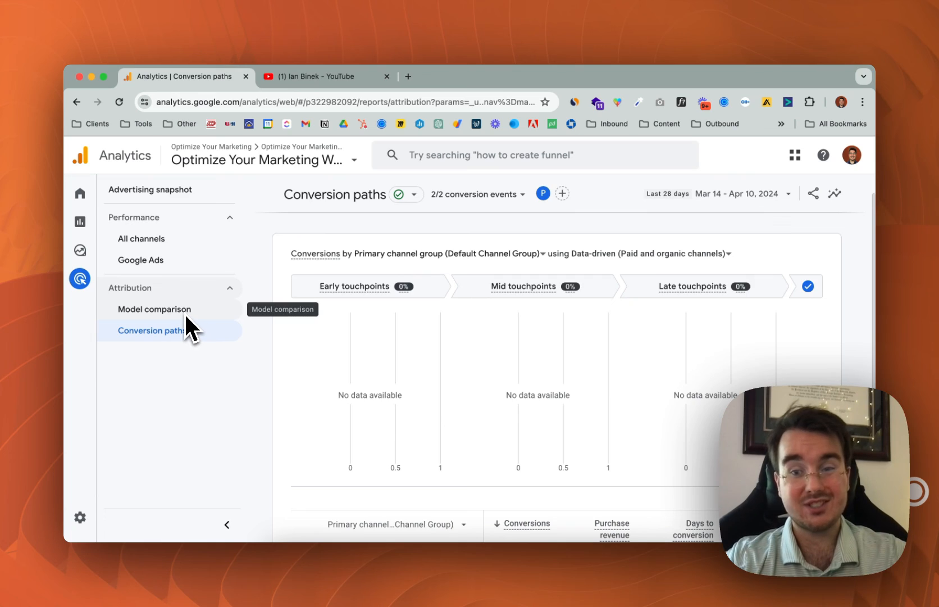
mouse_move(88, 226)
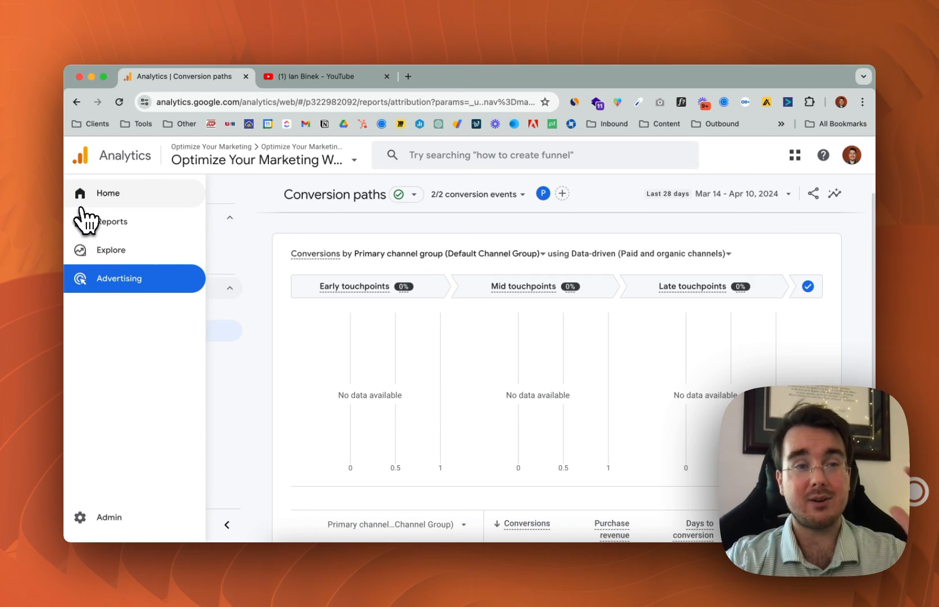